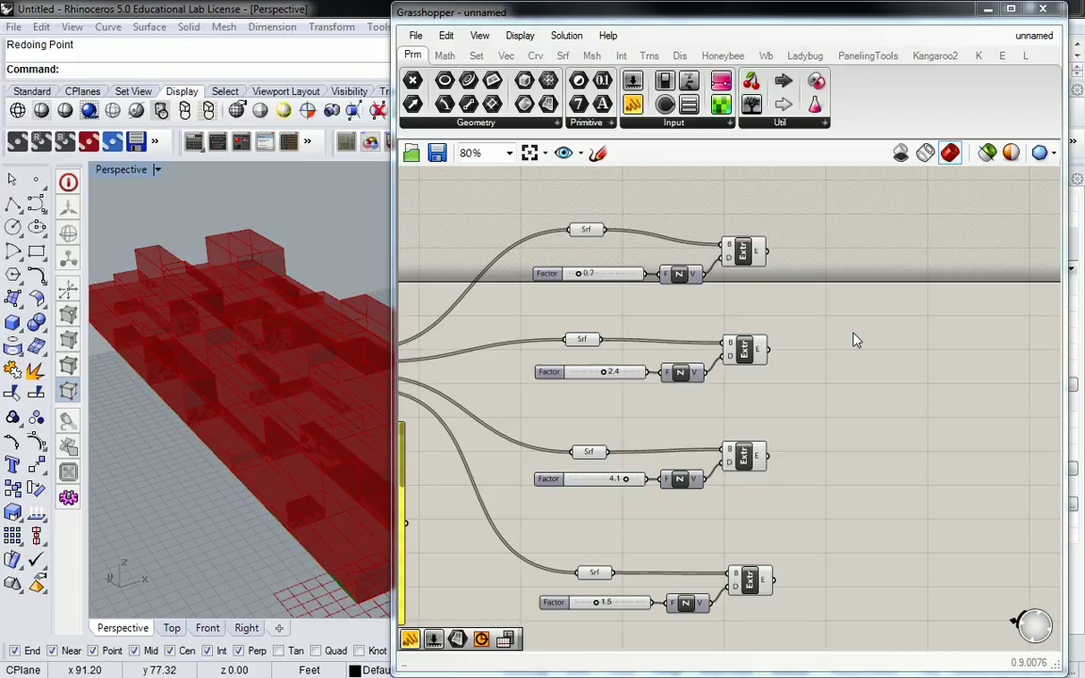
Place a Colour Swatch component on the canvas just below the first extrusion.
click(757, 254)
click(853, 253)
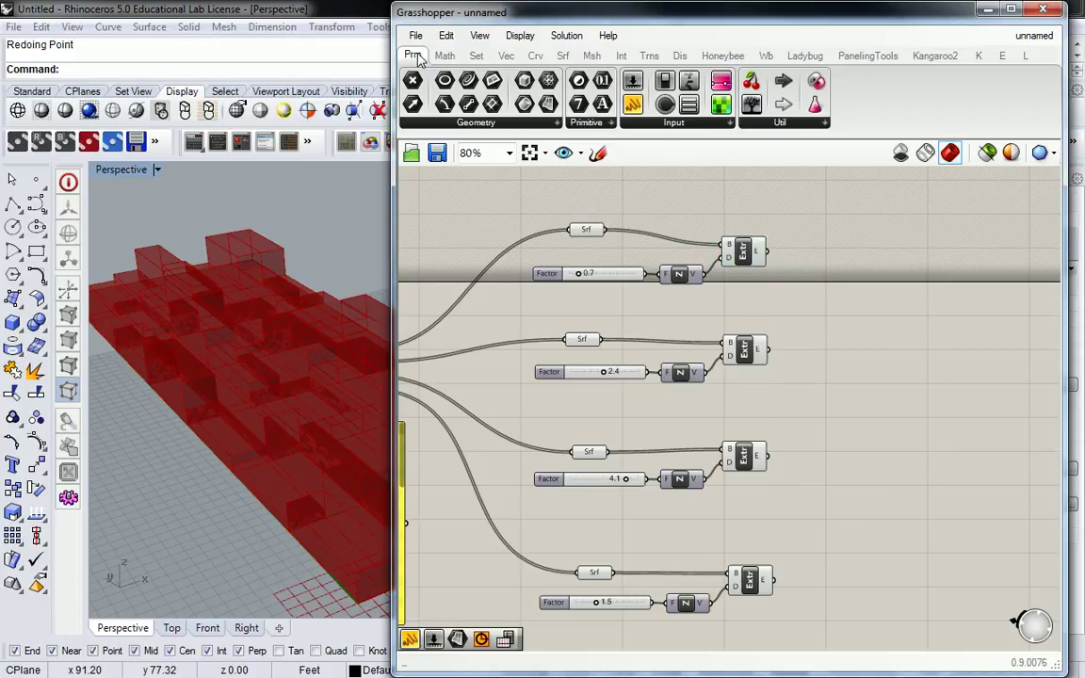
click(731, 124)
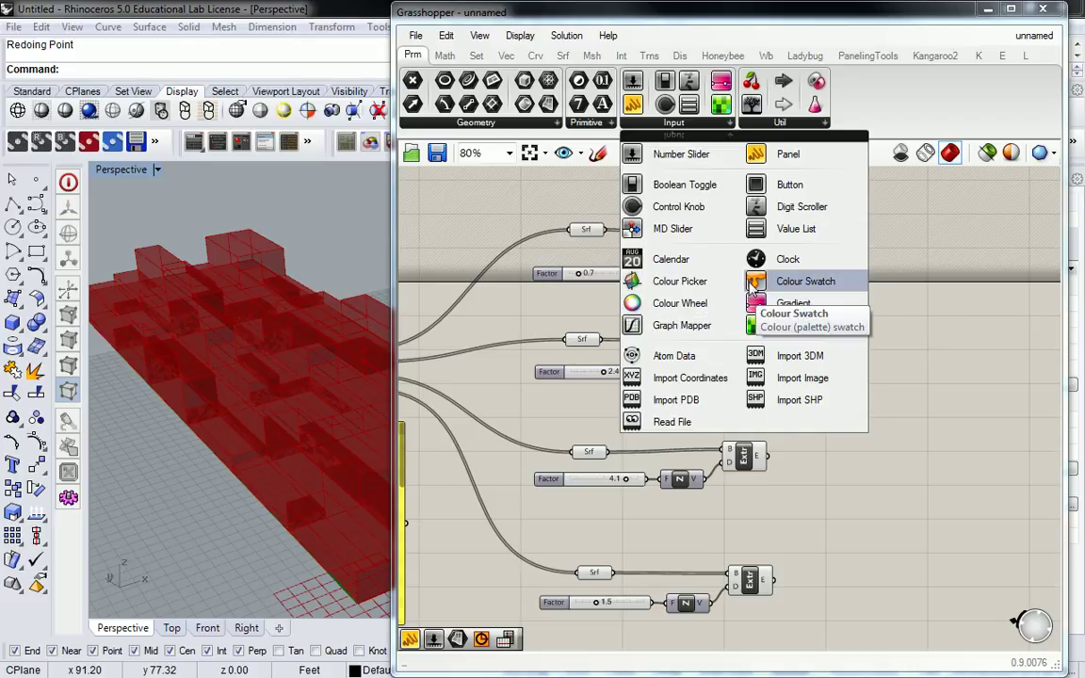
drag(751, 279, 789, 280)
scroll(812, 332, up, 1)
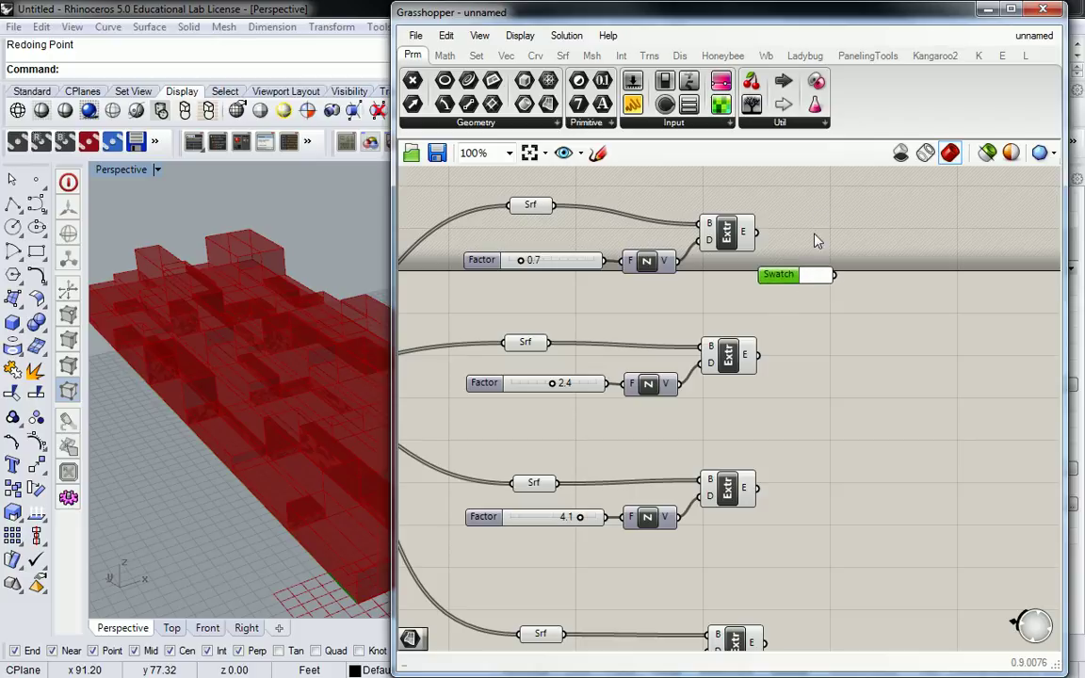
right_drag(814, 239, 738, 264)
click(744, 266)
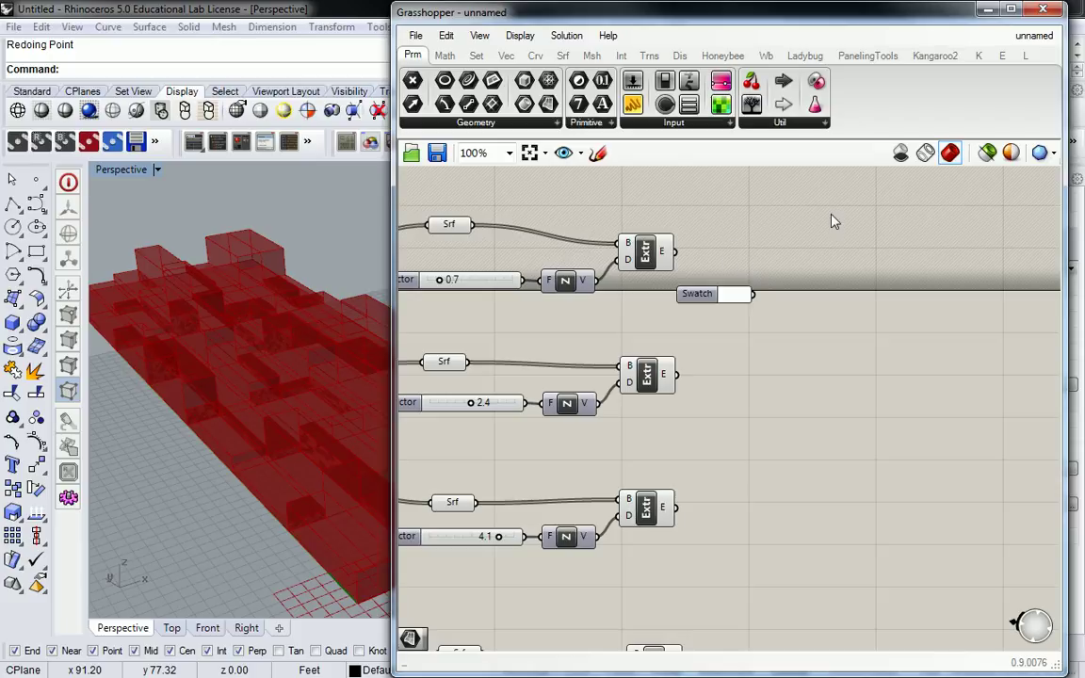
Add a Mesh Colours component and connect the first extrusion to its mesh input and the white swatch to its colour input.
click(591, 56)
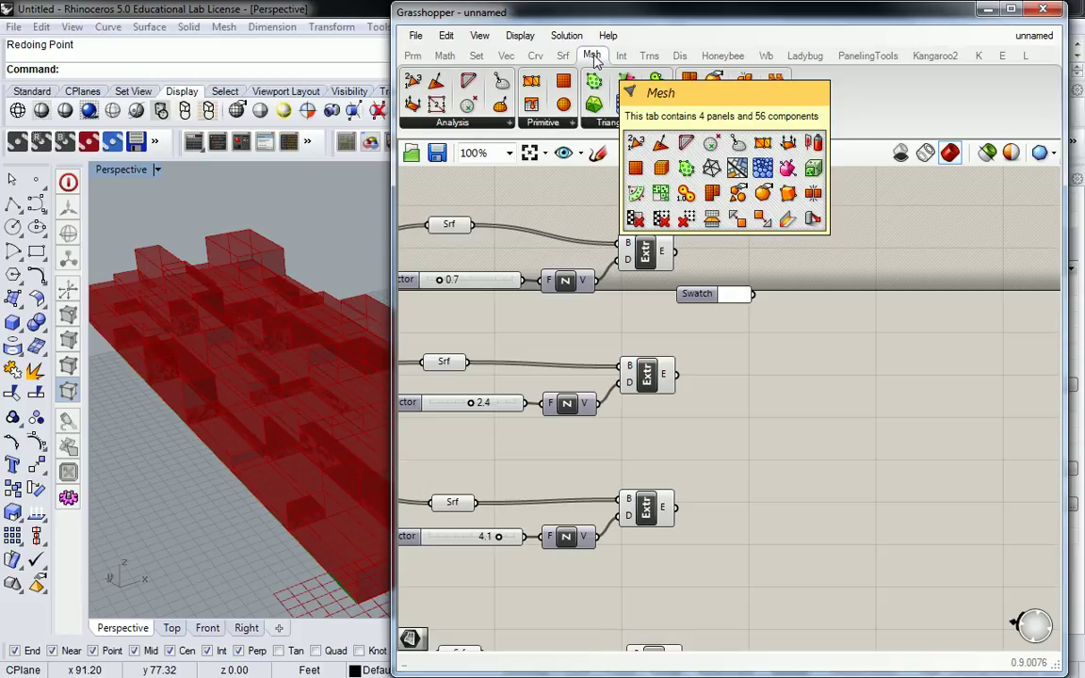
click(559, 125)
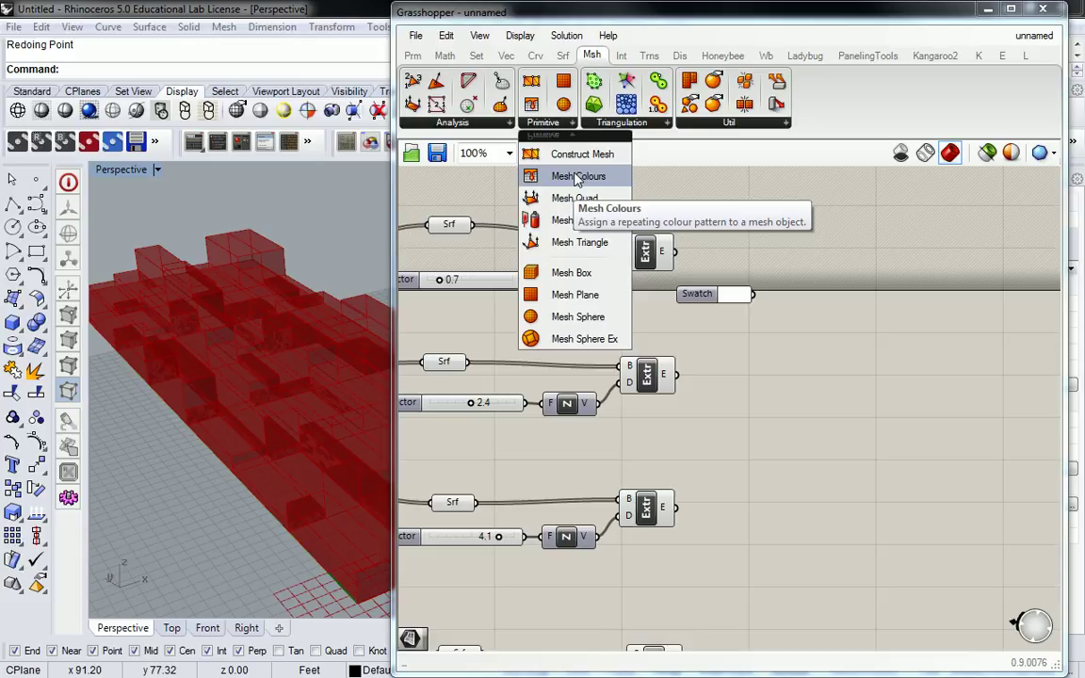
drag(574, 176, 798, 259)
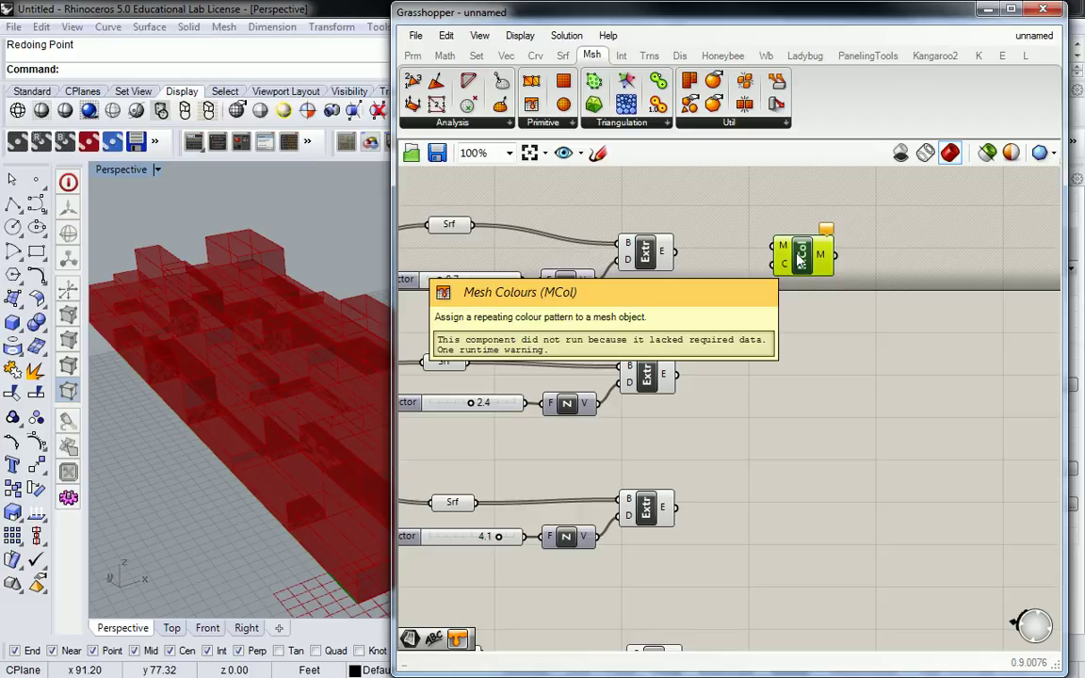
click(760, 235)
drag(702, 293, 780, 266)
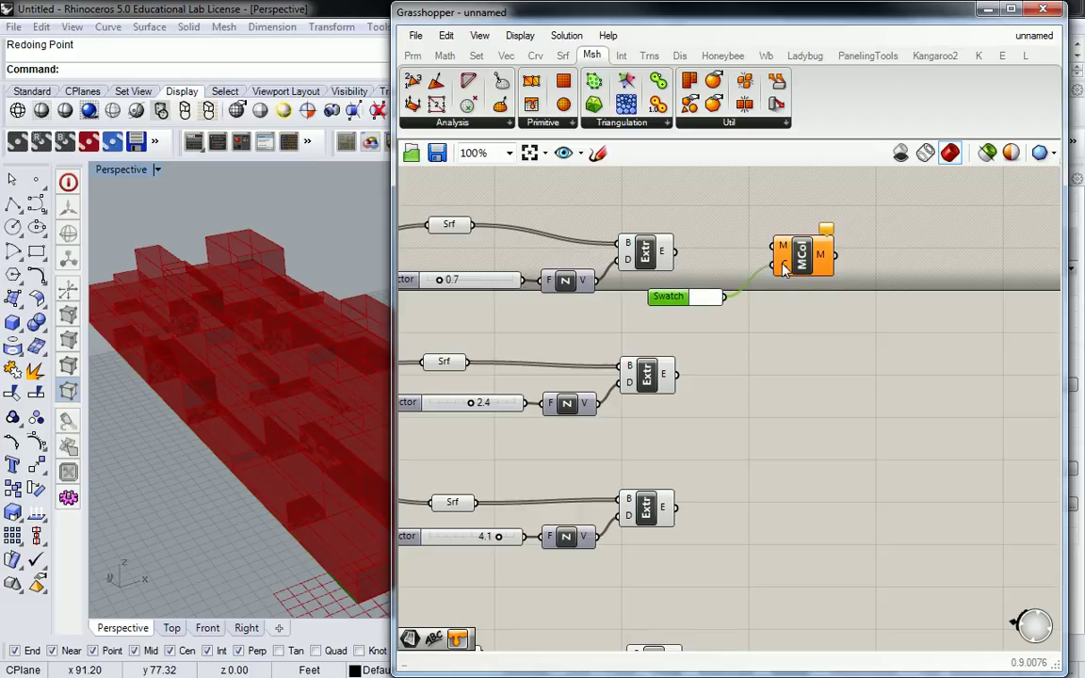
drag(675, 253, 781, 261)
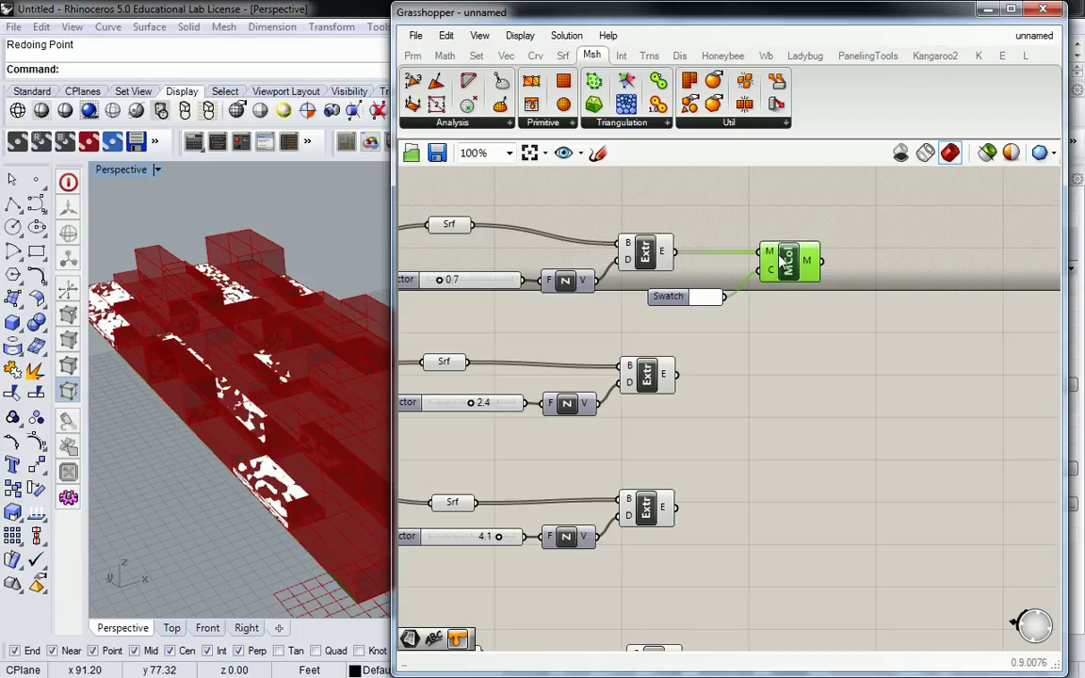
Select the surface, Sift and extrusion components before Mesh Colours and turn off their preview.
scroll(803, 244, down, 1)
right_drag(274, 349, 287, 387)
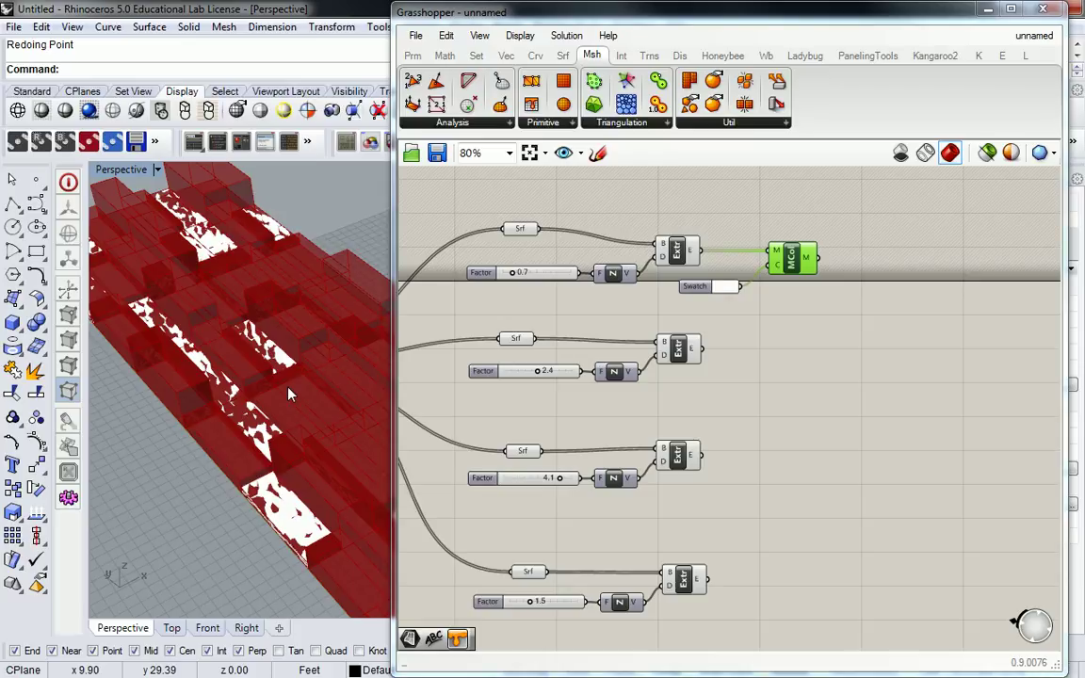
right_drag(448, 332, 638, 339)
scroll(692, 252, down, 4)
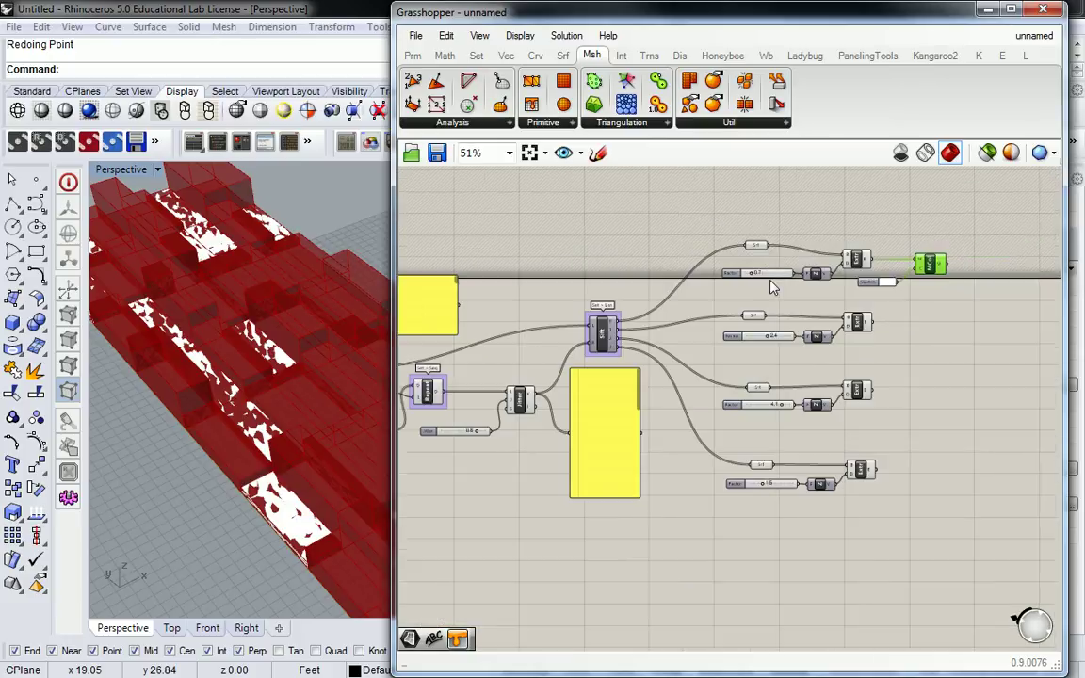
scroll(685, 246, up, 2)
scroll(670, 242, down, 1)
drag(518, 214, 970, 513)
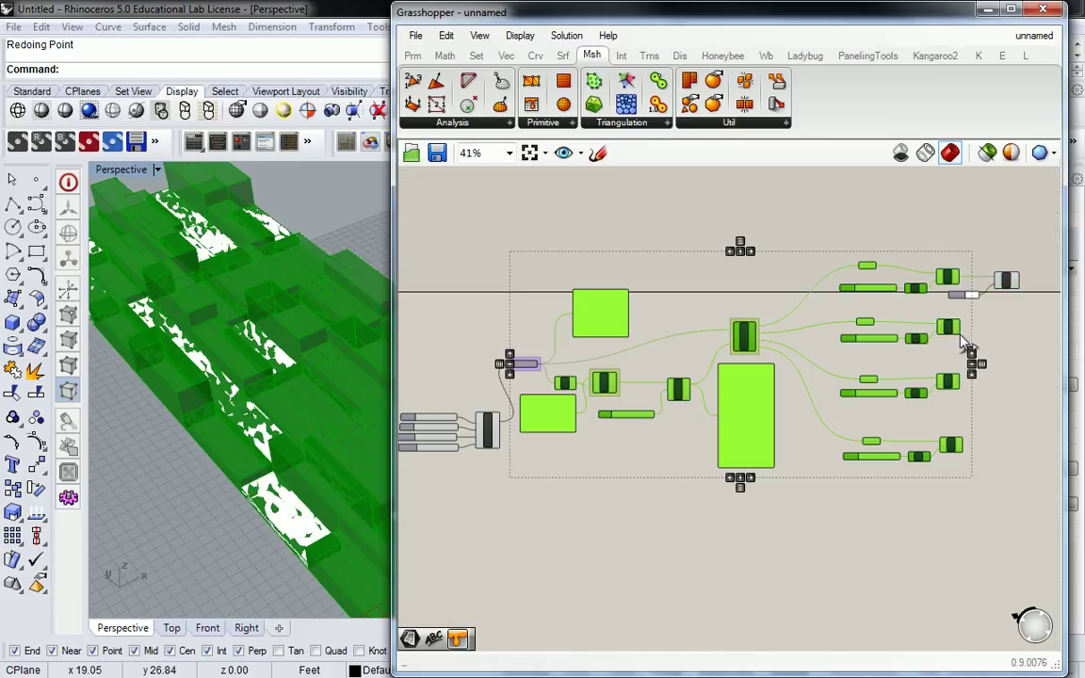
middle_click(956, 285)
click(888, 215)
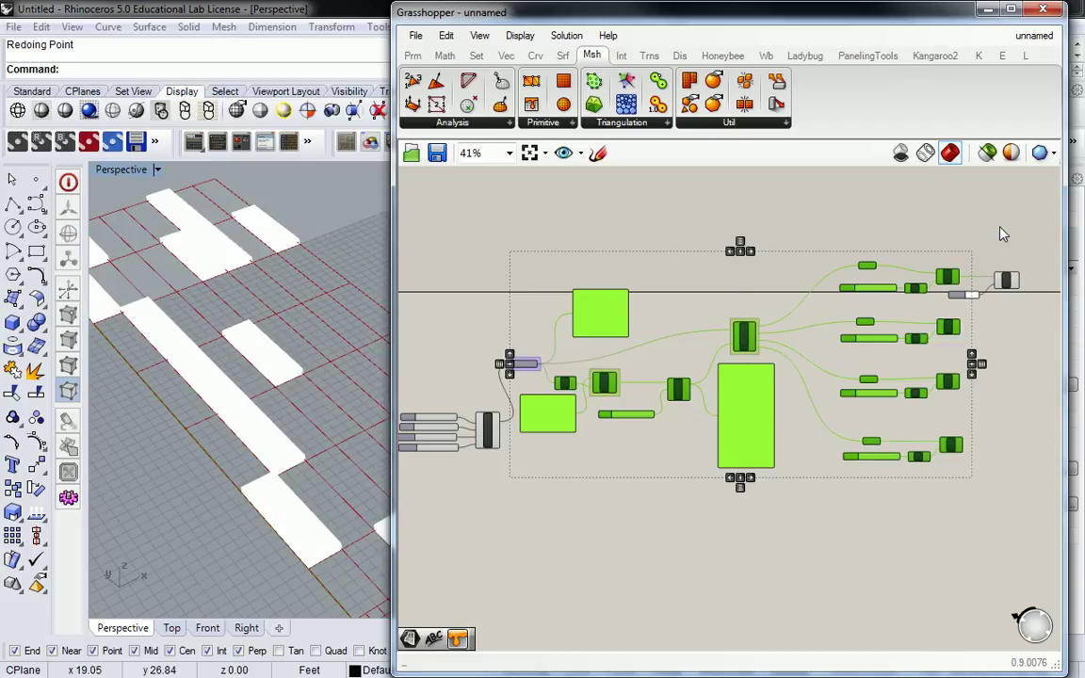
right_drag(348, 321, 300, 319)
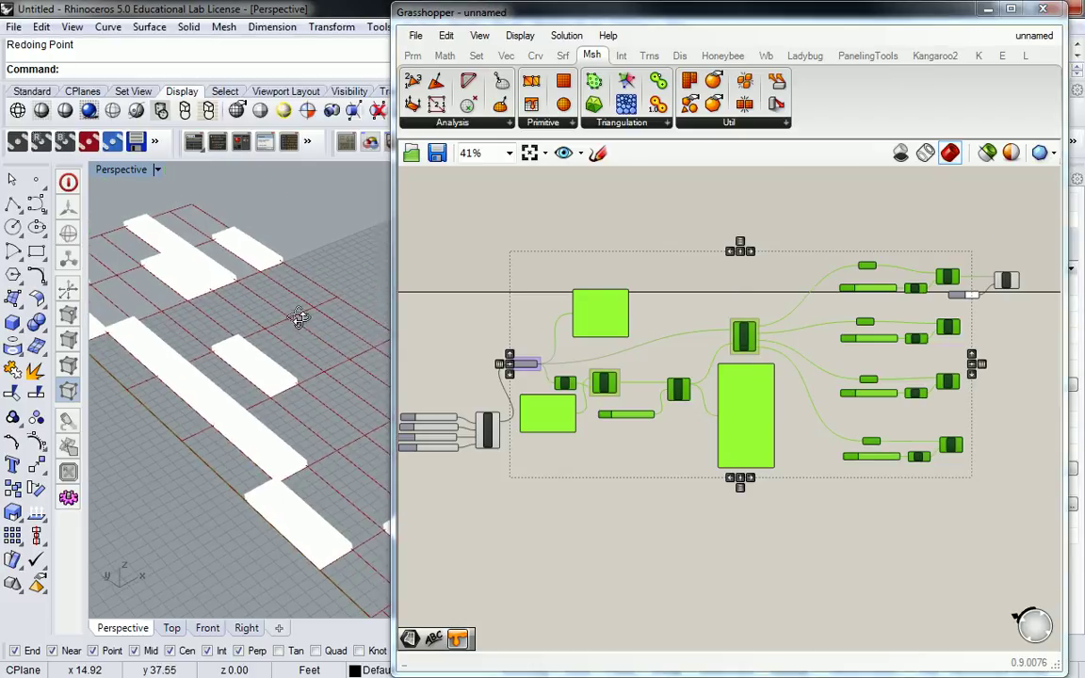
Duplicate the swatch and Mesh Colours pair beside the second extrusion and connect that extrusion to the copy's mesh input.
click(965, 265)
scroll(926, 279, up, 1)
scroll(927, 278, up, 1)
right_drag(960, 279, 855, 283)
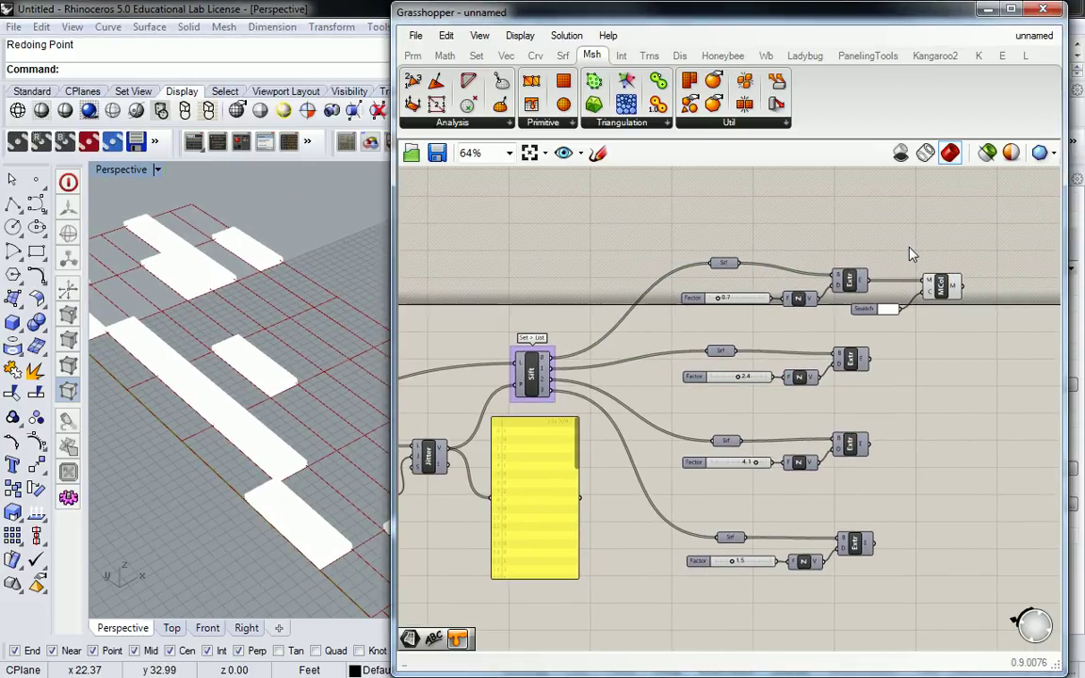
right_drag(908, 247, 863, 241)
drag(960, 255, 859, 327)
key(ctrl+c)
key(ctrl+v)
drag(926, 294, 929, 374)
click(878, 361)
drag(846, 358, 905, 365)
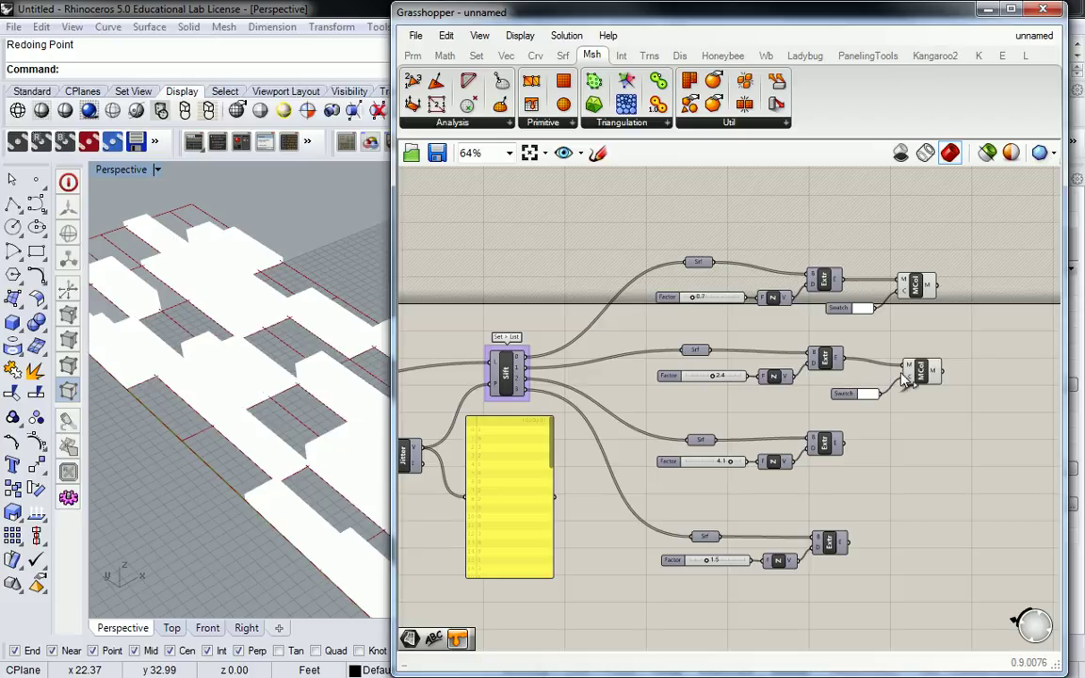
Set the second extrusion's swatch to pure red with hue 0°, saturation 100 and value 100.
click(866, 395)
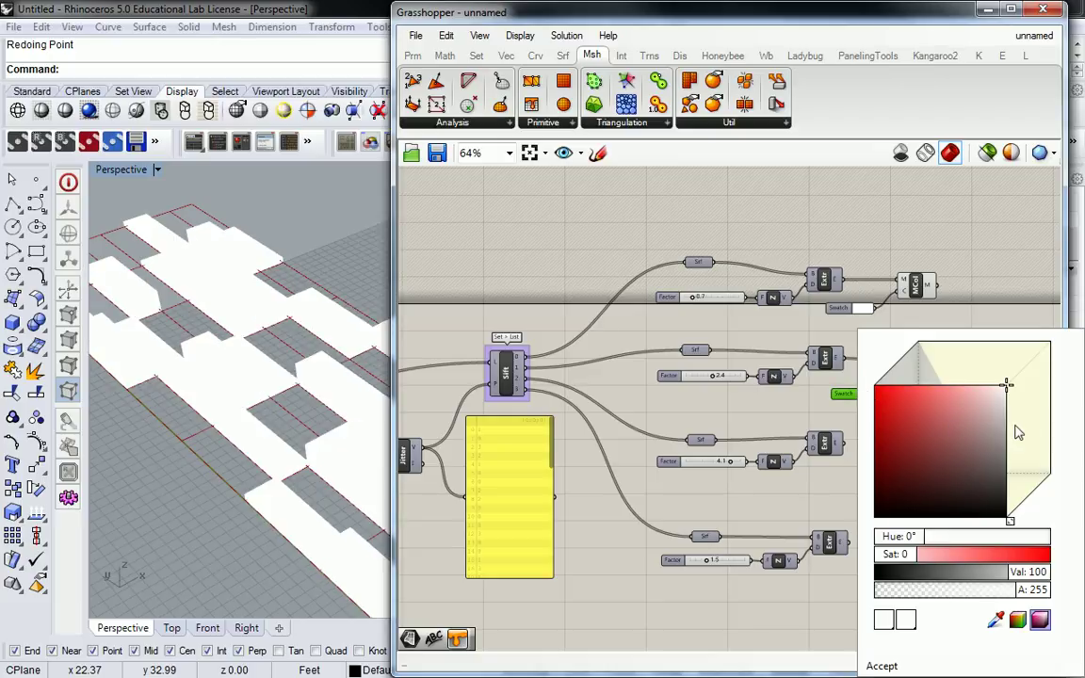
mouse_move(1009, 435)
mouse_down()
mouse_move(885, 396)
mouse_move(885, 385)
mouse_move(887, 428)
mouse_move(885, 387)
mouse_move(872, 381)
mouse_up()
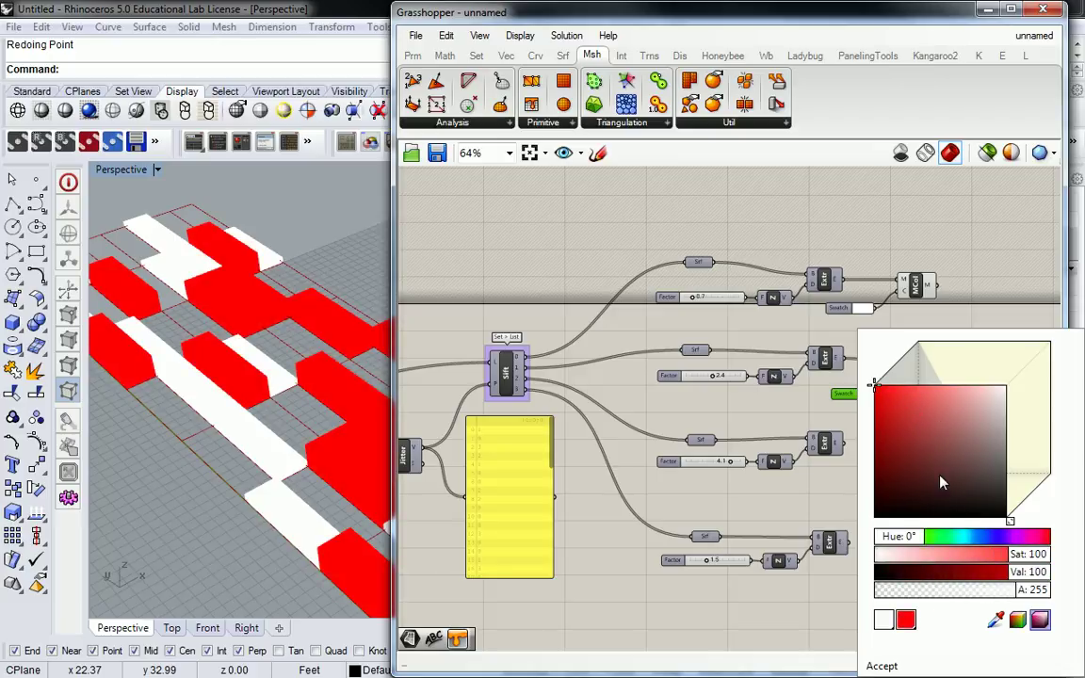
click(877, 666)
Duplicate the swatch and Mesh Colours pair for the third extrusion, connect it, and set its swatch to green with hue 94°.
drag(950, 429, 926, 460)
click(922, 423)
drag(845, 443, 904, 452)
click(874, 483)
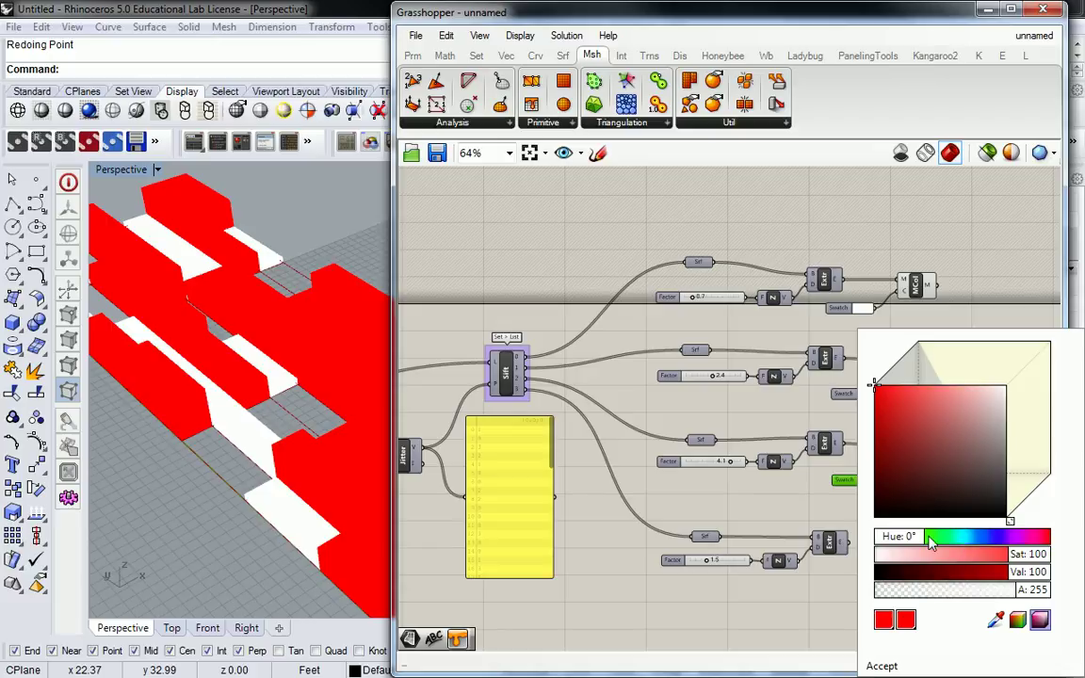
drag(919, 536, 947, 540)
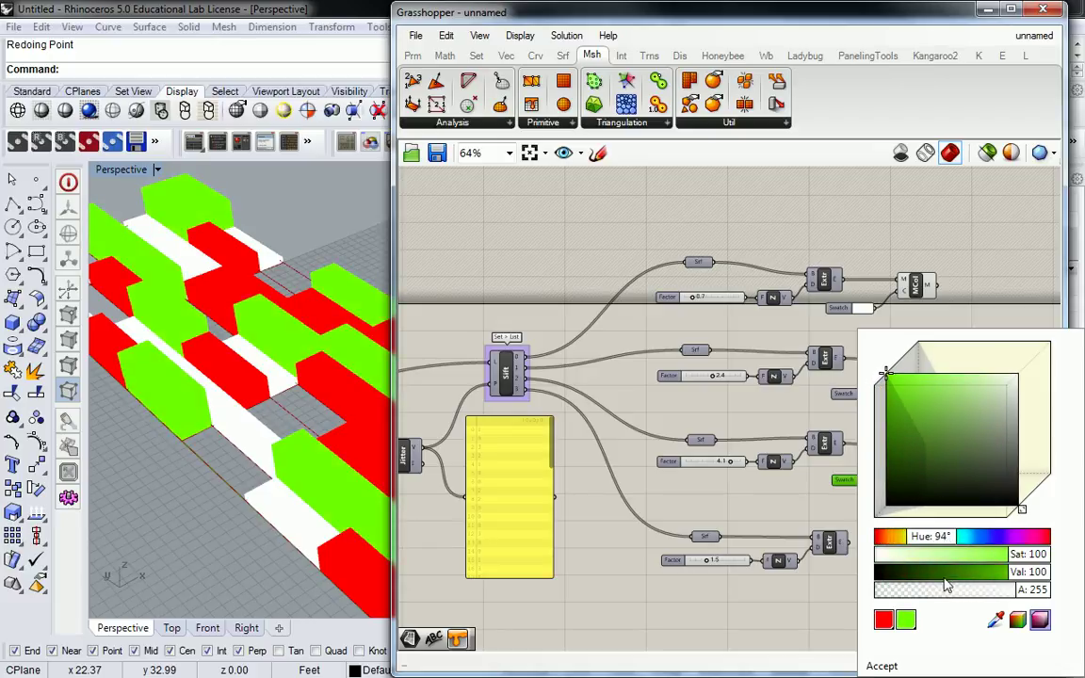
click(881, 666)
Duplicate the green swatch and Mesh Colours pair beside the fourth extrusion and connect that extrusion to the copy's mesh input.
right_drag(871, 545, 866, 496)
drag(949, 453, 896, 509)
key(ctrl+c)
key(ctrl+v)
click(853, 504)
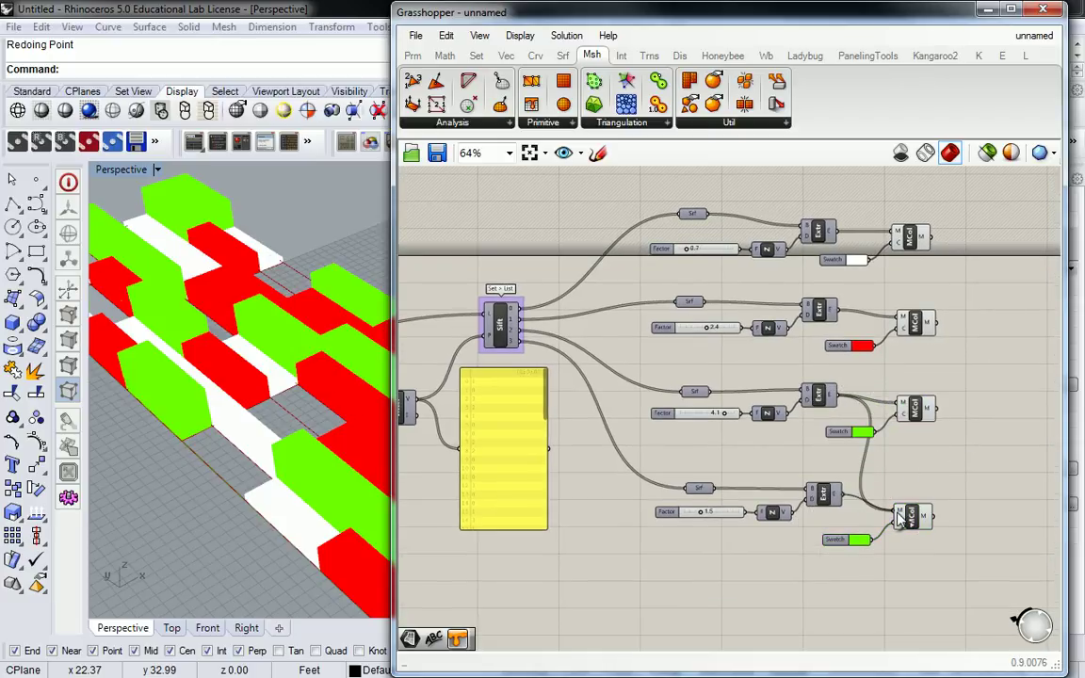
click(911, 515)
Set the fourth extrusion's swatch to cyan with hue 183°.
click(859, 540)
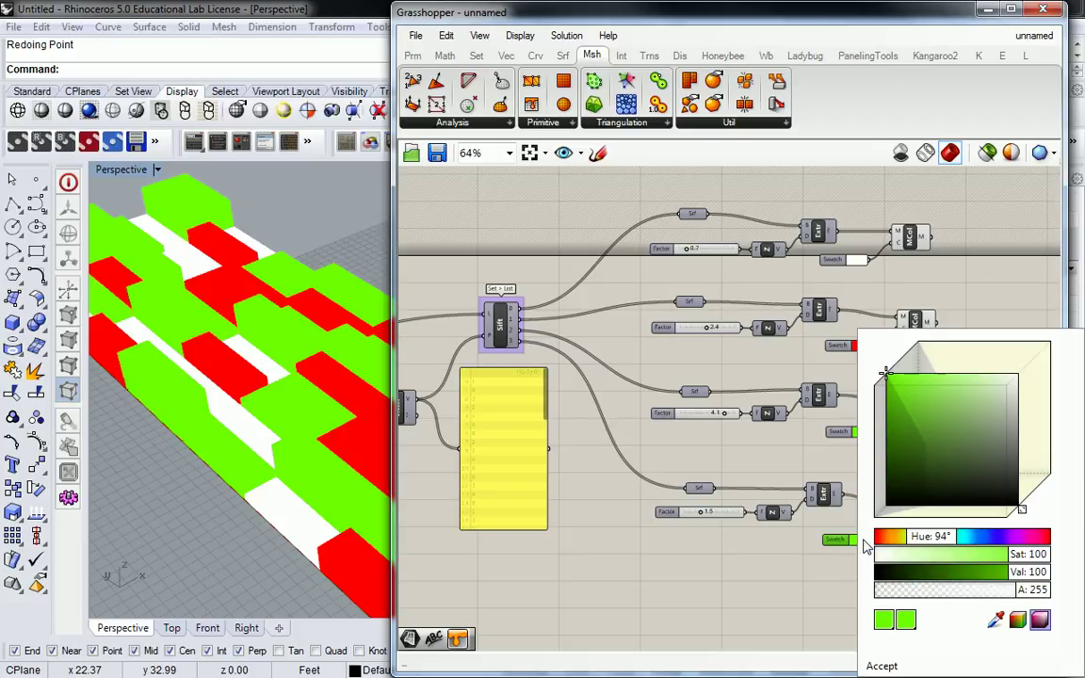
drag(880, 537, 969, 543)
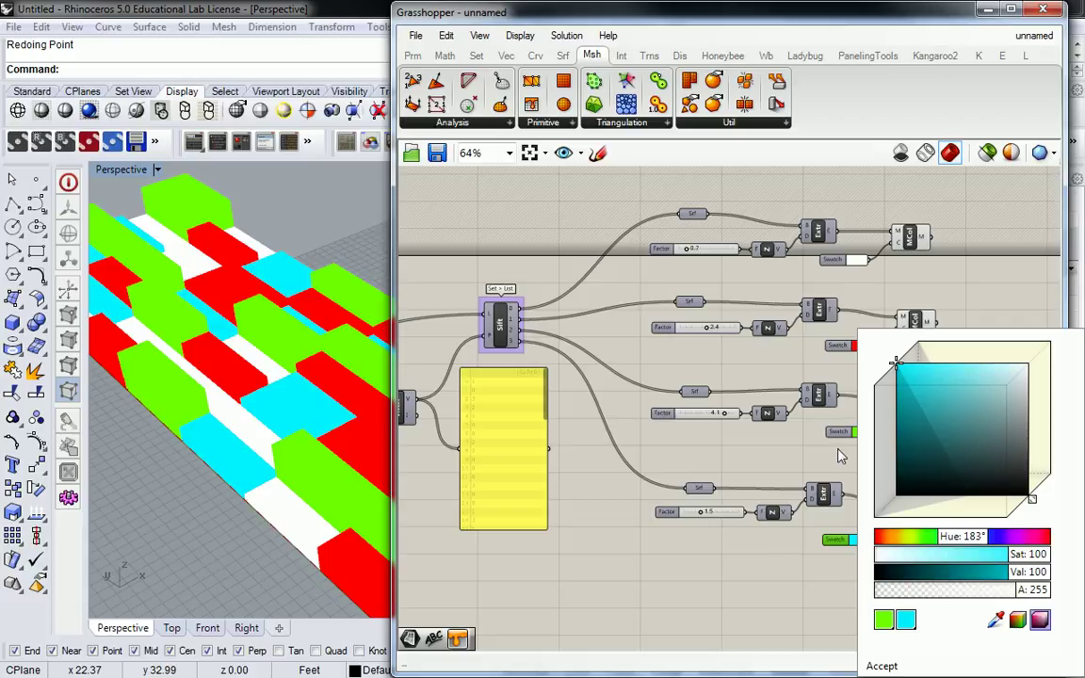
click(883, 666)
Narrow the Grasshopper window to show more of the coloured extrusions in the perspective viewport.
right_drag(846, 422, 884, 419)
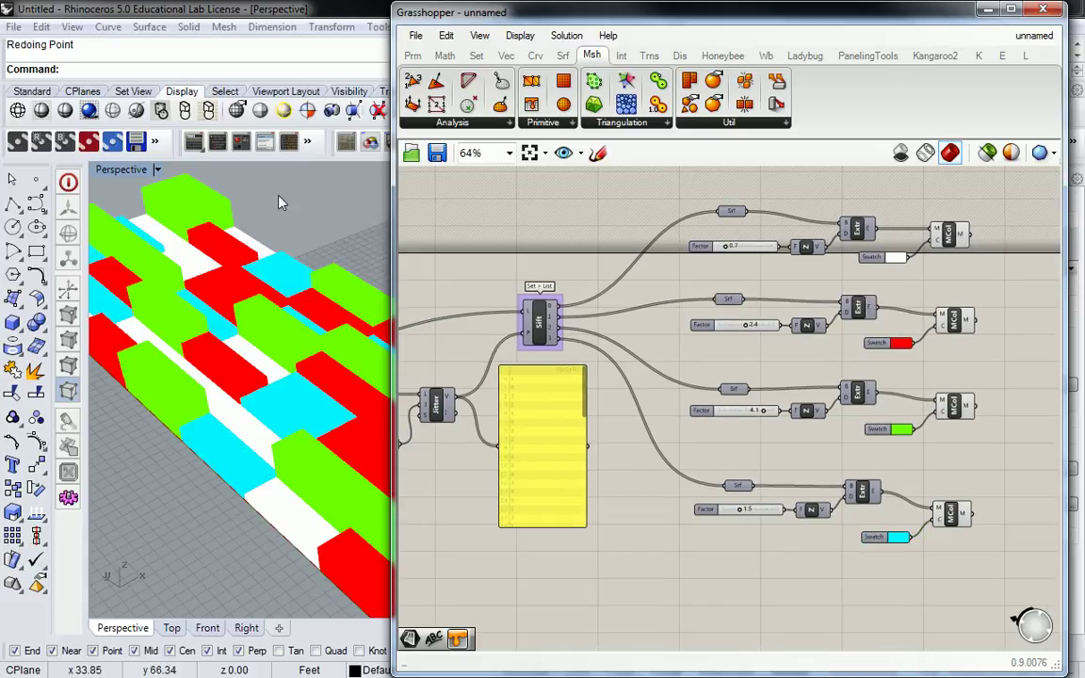
drag(395, 215, 606, 229)
right_drag(449, 298, 447, 359)
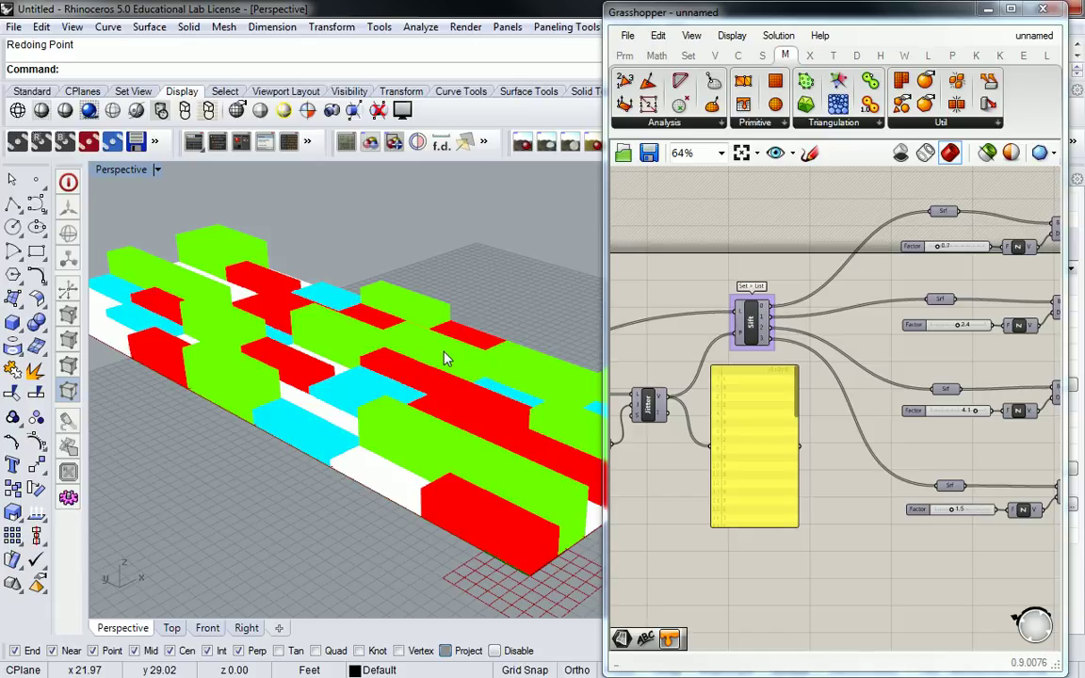
Examine the first surface and extrusion components and the geometry they highlight in the perspective viewport.
right_click(756, 326)
click(816, 360)
right_click(941, 212)
click(955, 245)
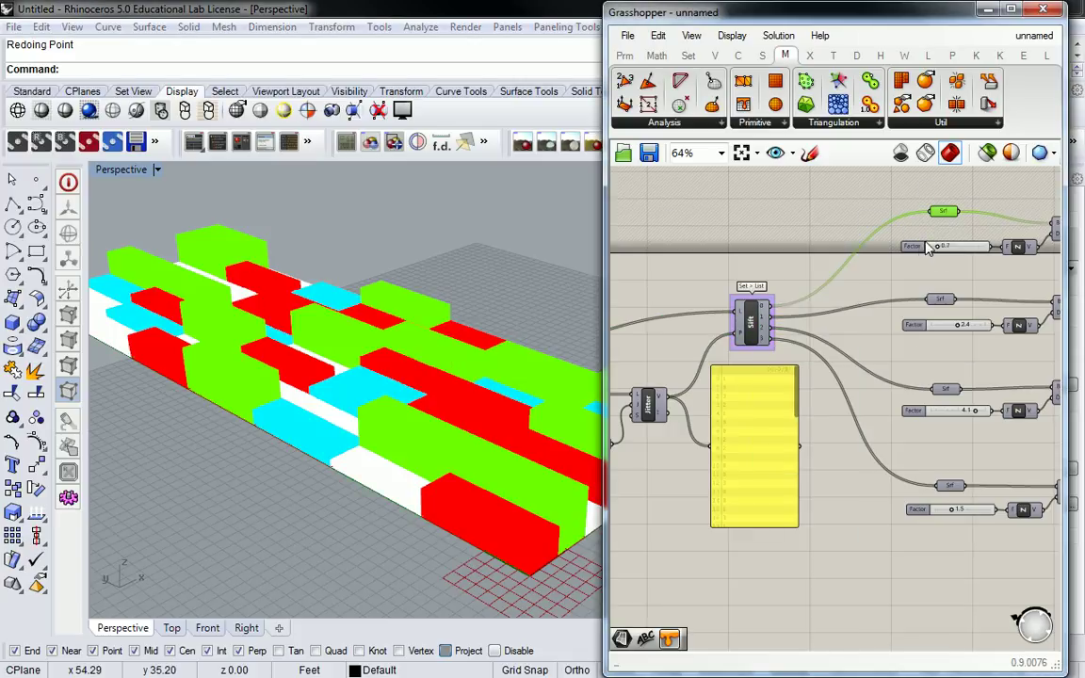
right_drag(965, 229, 865, 246)
right_click(843, 237)
click(867, 266)
click(971, 250)
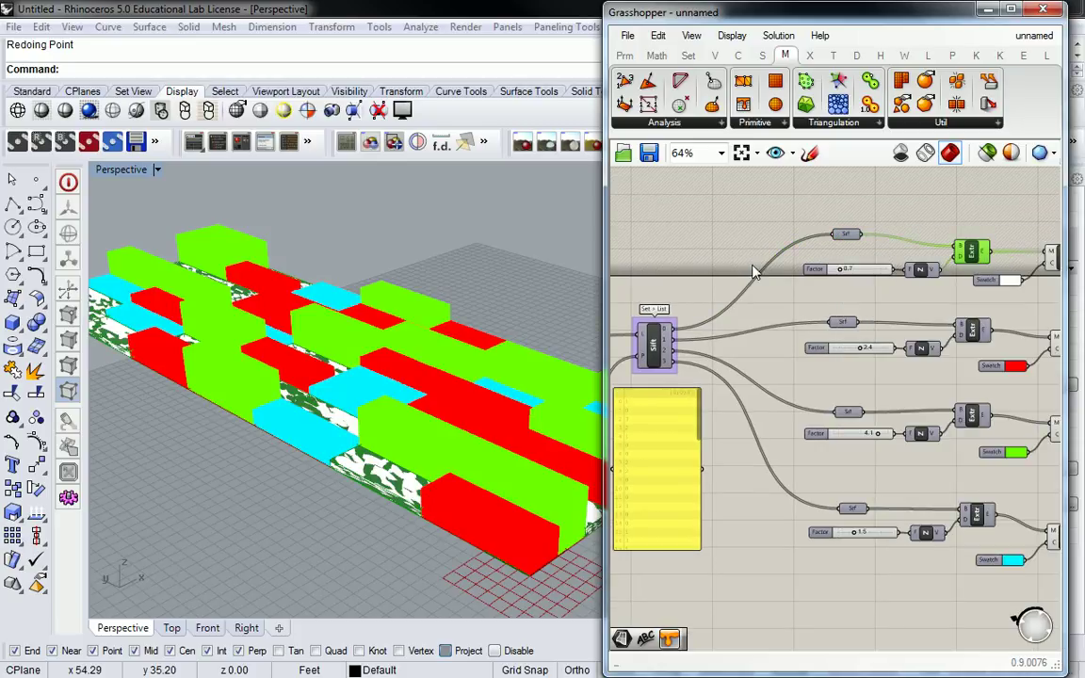
right_drag(755, 271, 696, 290)
right_drag(415, 363, 410, 453)
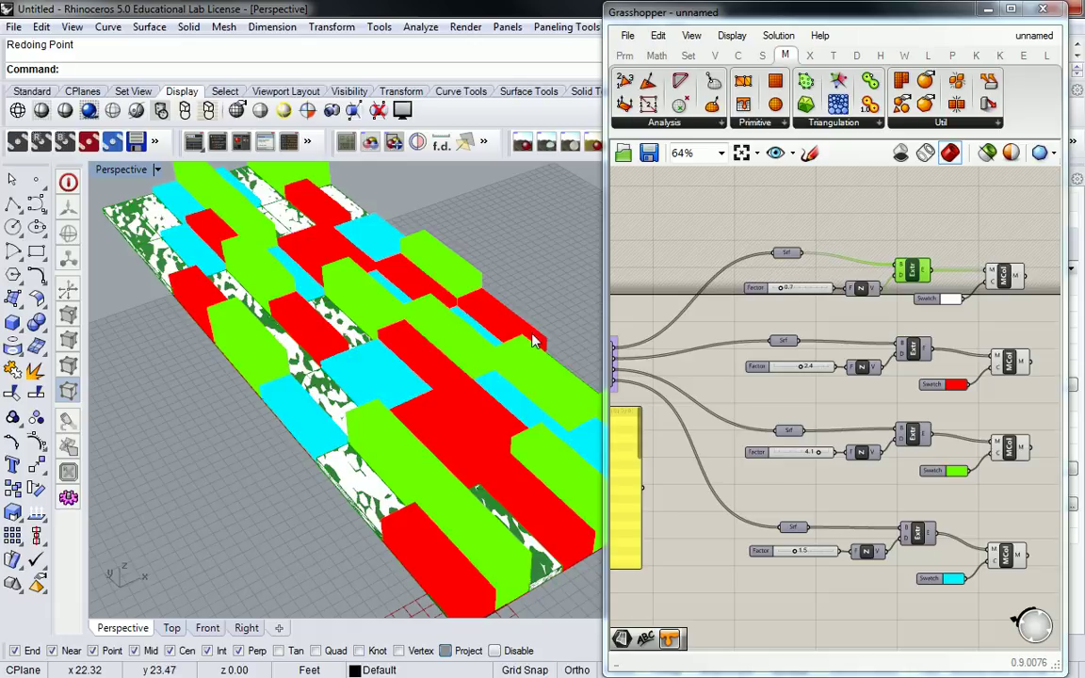
click(838, 222)
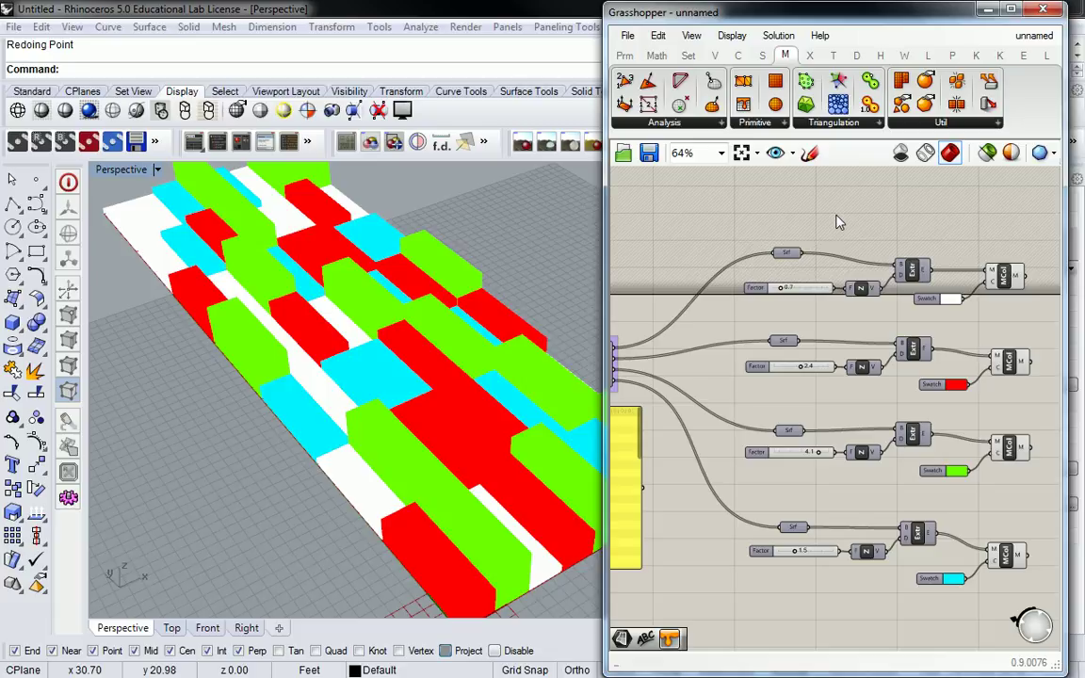
Add a Deconstruct Brep component above the first Mesh Colours and connect the first extrusion to its brep input.
right_drag(918, 263, 829, 266)
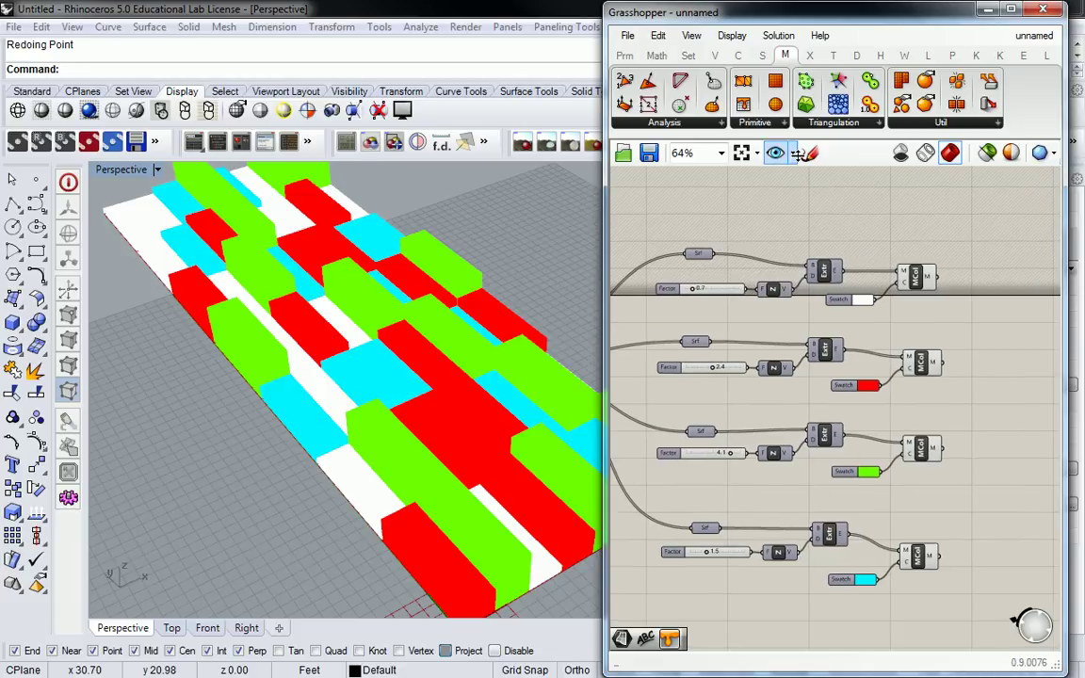
click(762, 55)
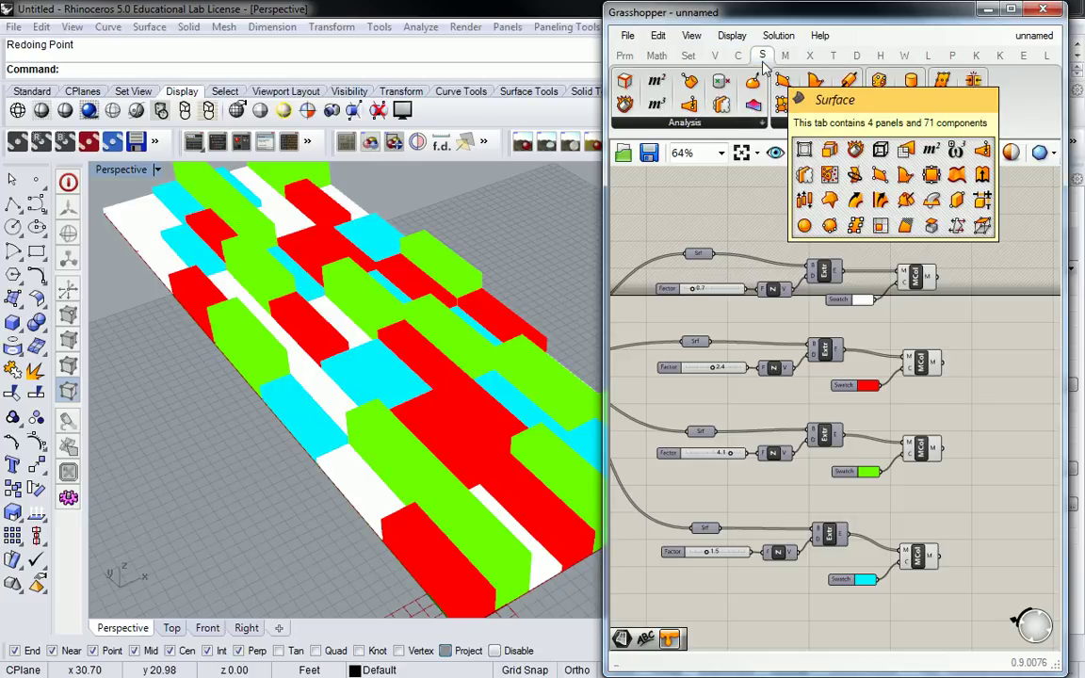
click(759, 123)
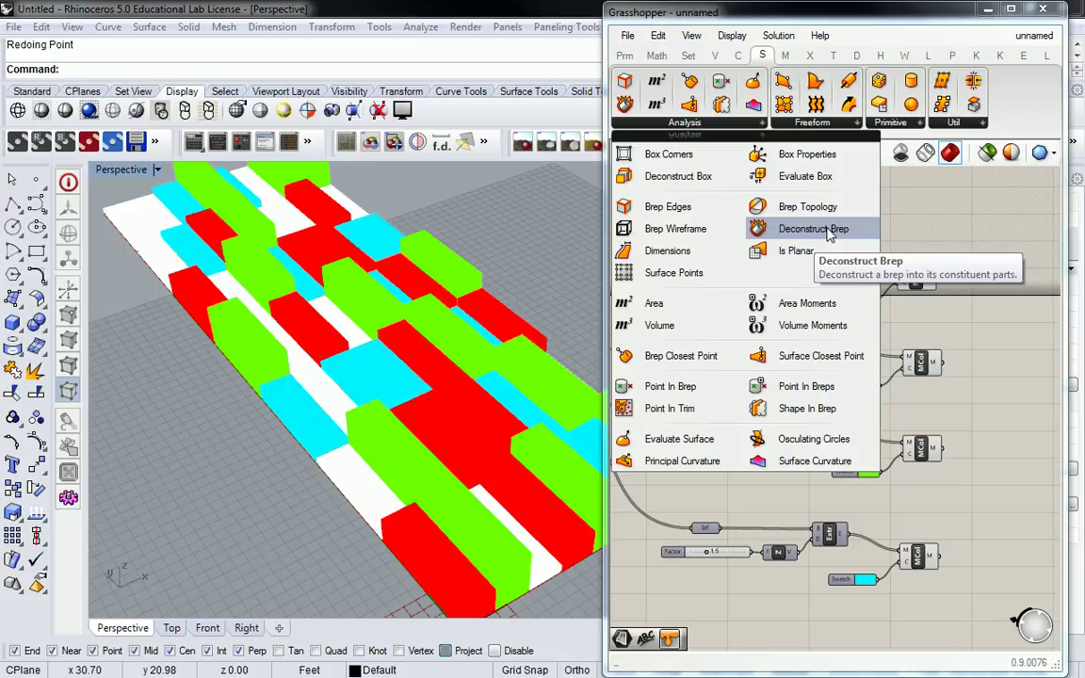
drag(829, 234, 918, 223)
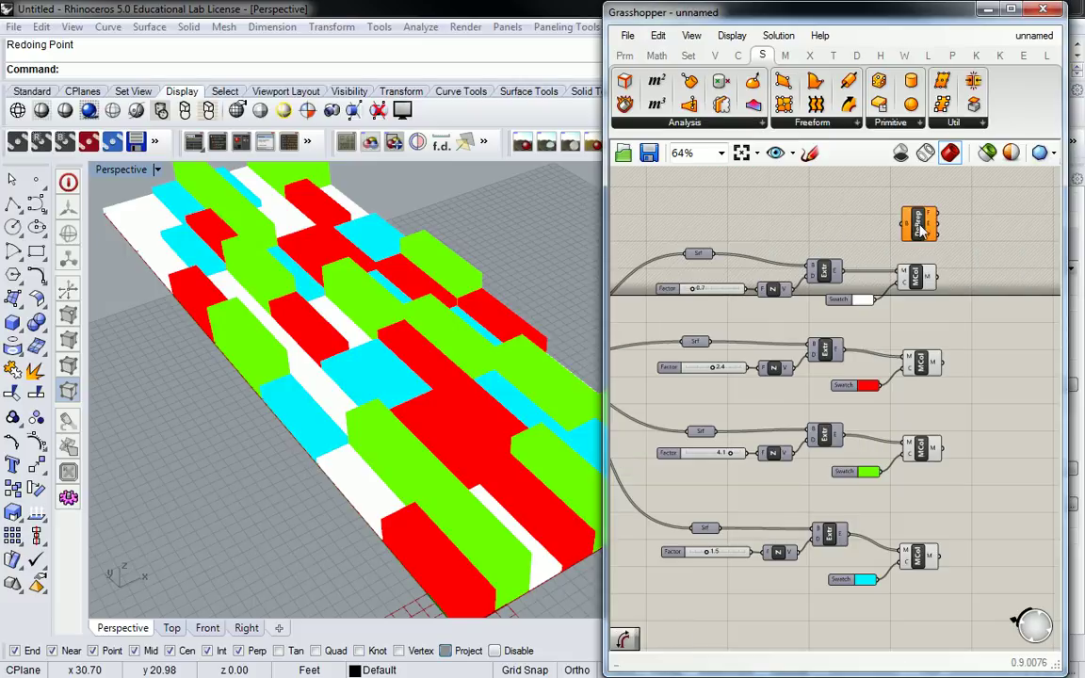
drag(845, 271, 904, 223)
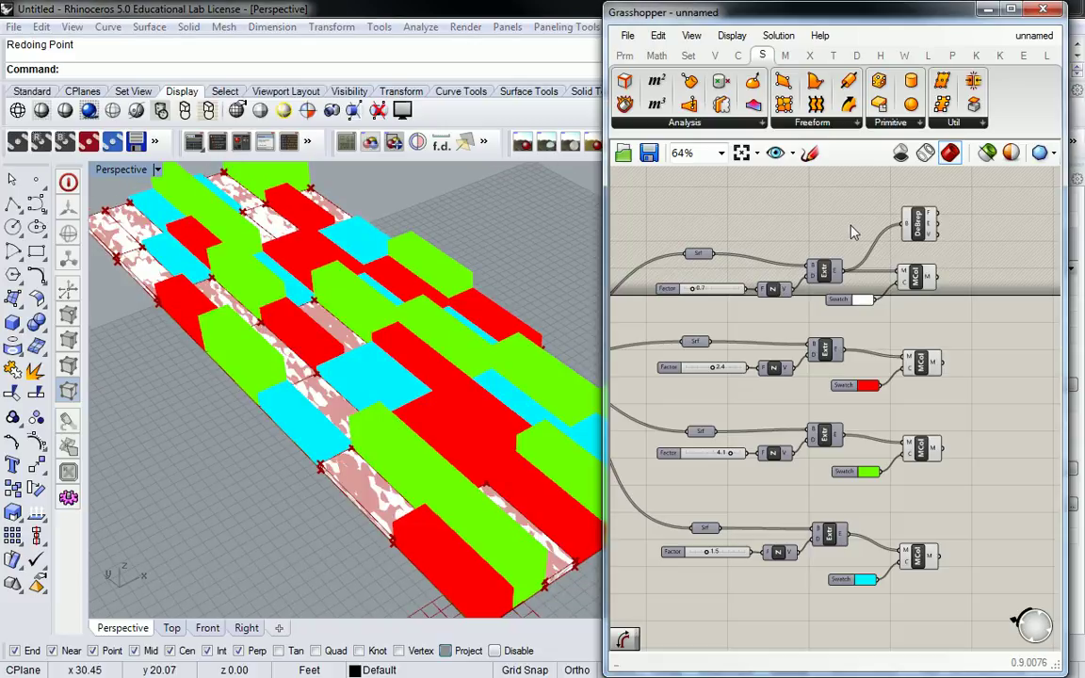
Add the second, third and fourth extrusions to Deconstruct Brep's brep input and place the component beyond the Mesh Colours components.
right_drag(852, 229, 819, 239)
click(885, 236)
click(805, 230)
shift+drag(812, 358, 868, 232)
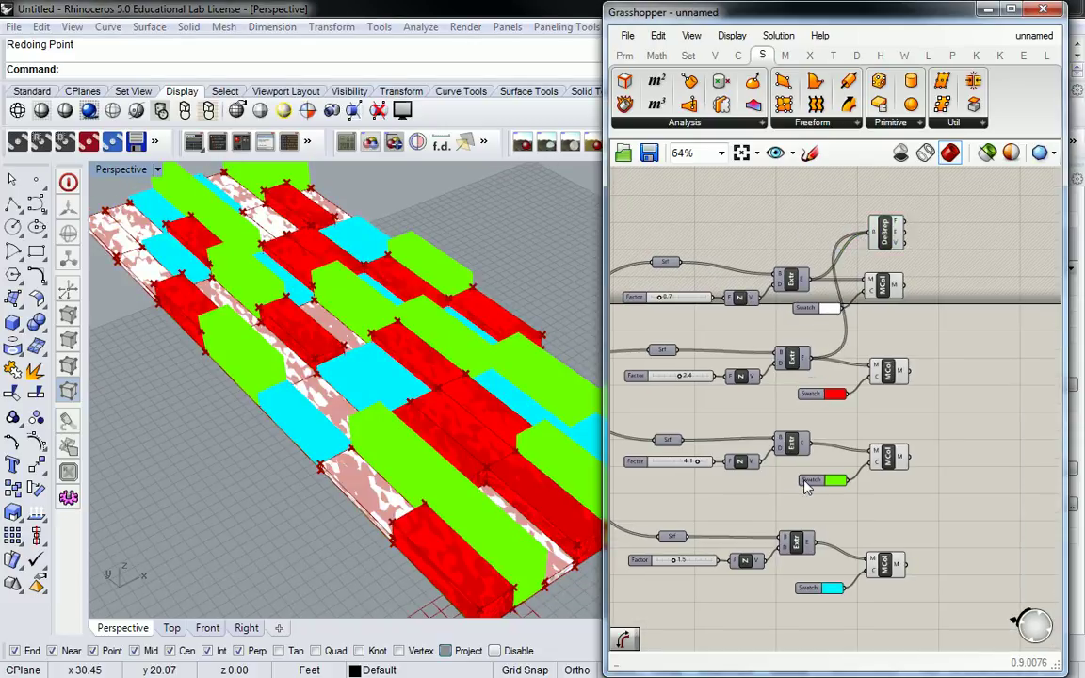
drag(808, 443, 871, 236)
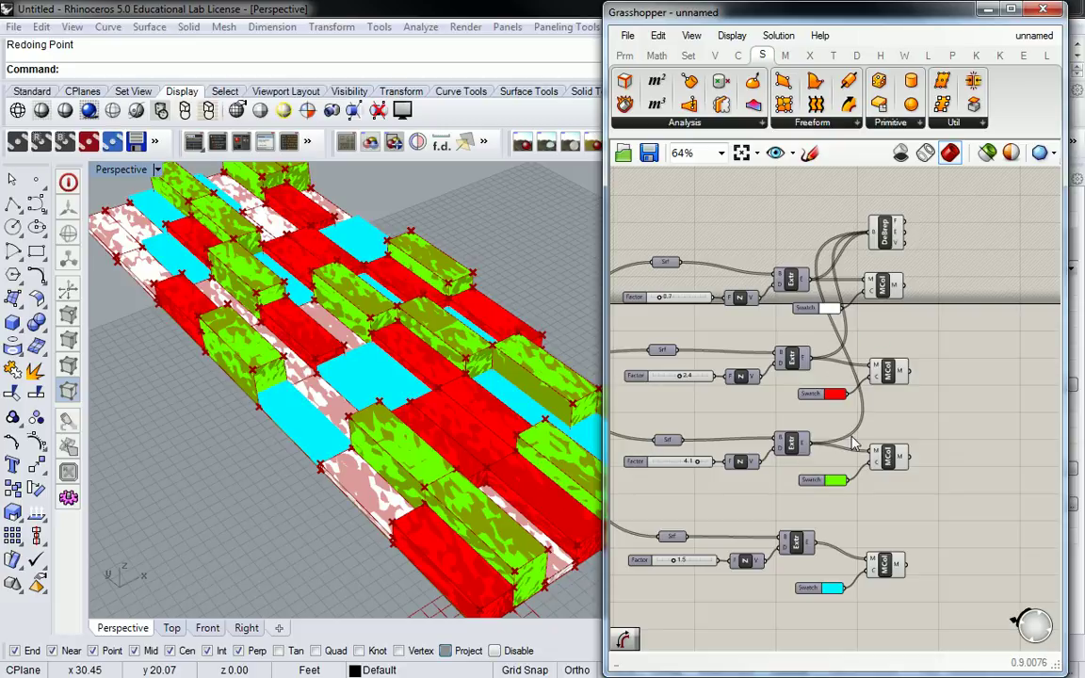
drag(808, 542, 940, 417)
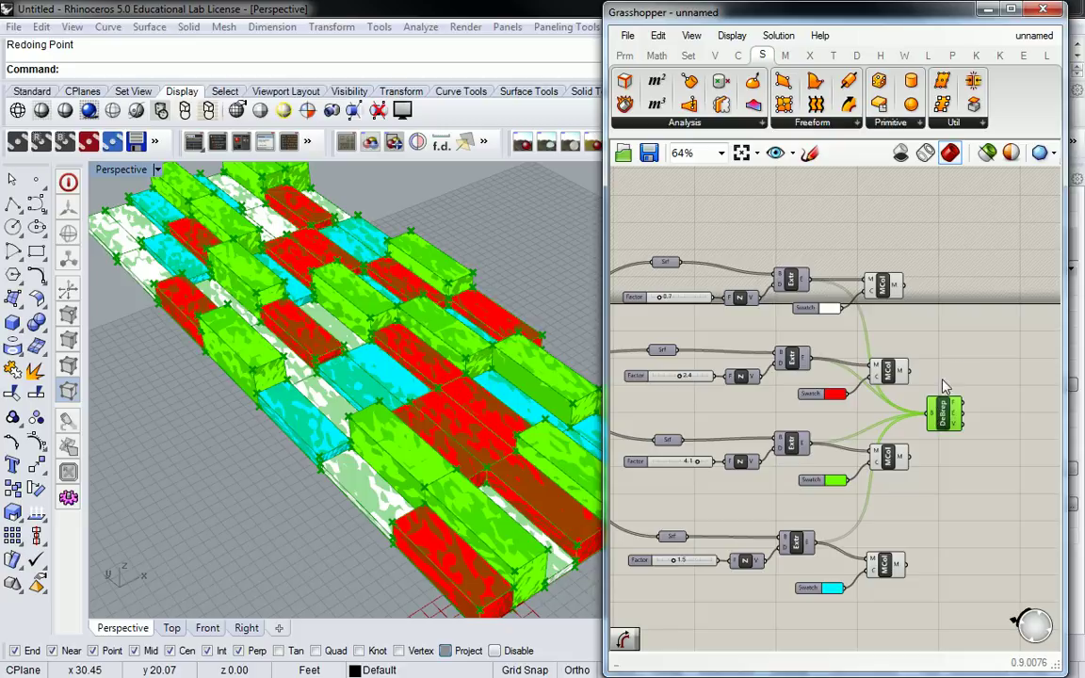
right_drag(961, 363, 891, 347)
click(874, 354)
click(866, 400)
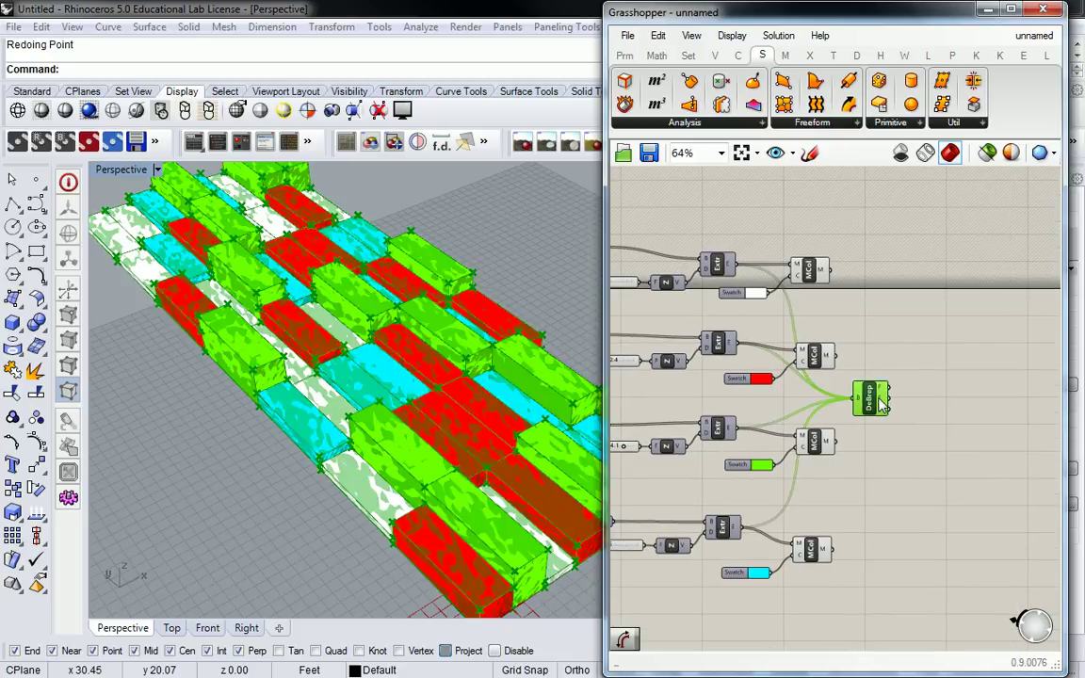
click(885, 358)
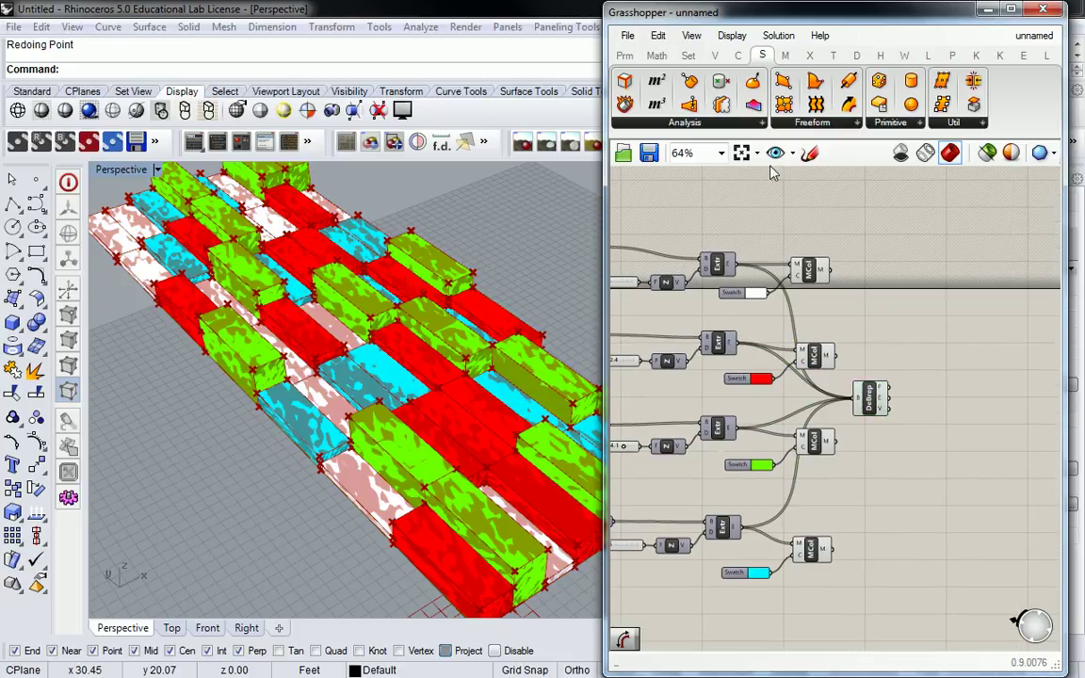
Add a Curve parameter beside Deconstruct Brep and connect the Edges output to it.
click(625, 55)
drag(689, 98, 918, 403)
scroll(918, 403, up, 5)
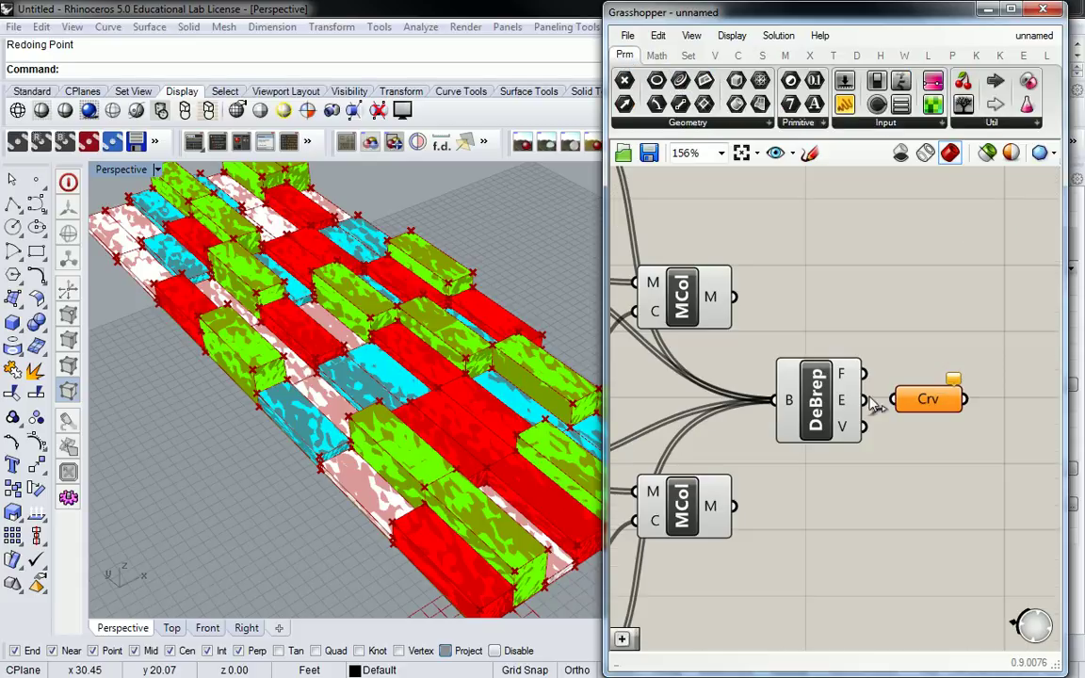
mouse_move(852, 403)
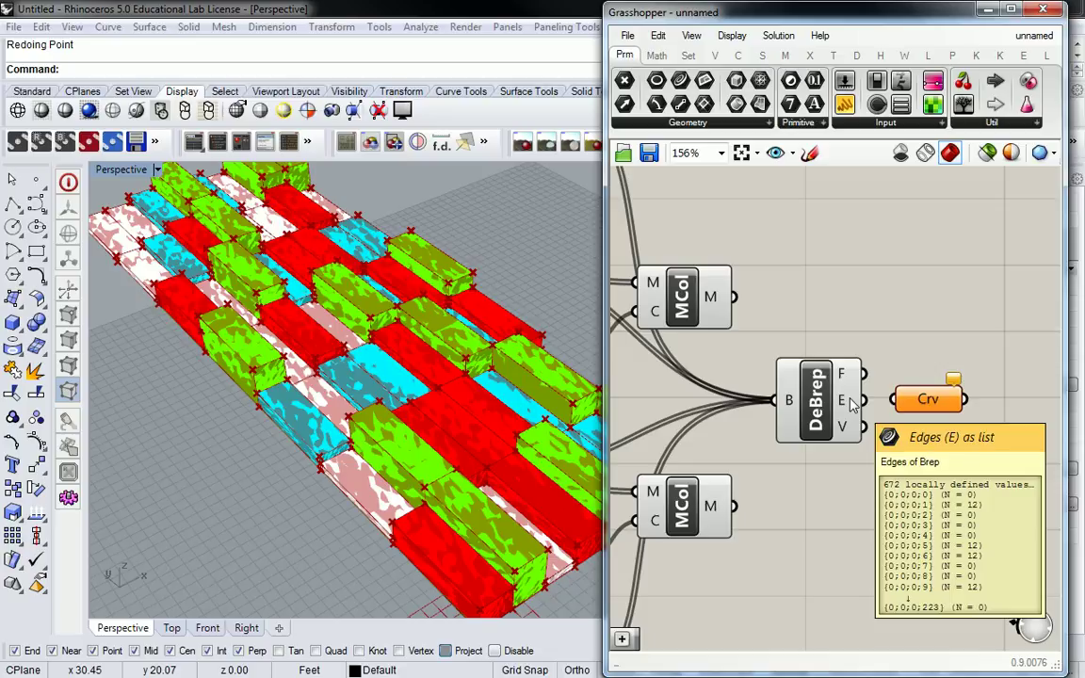
drag(864, 401, 891, 400)
Turn off the viewport preview of the Deconstruct Brep component.
click(831, 389)
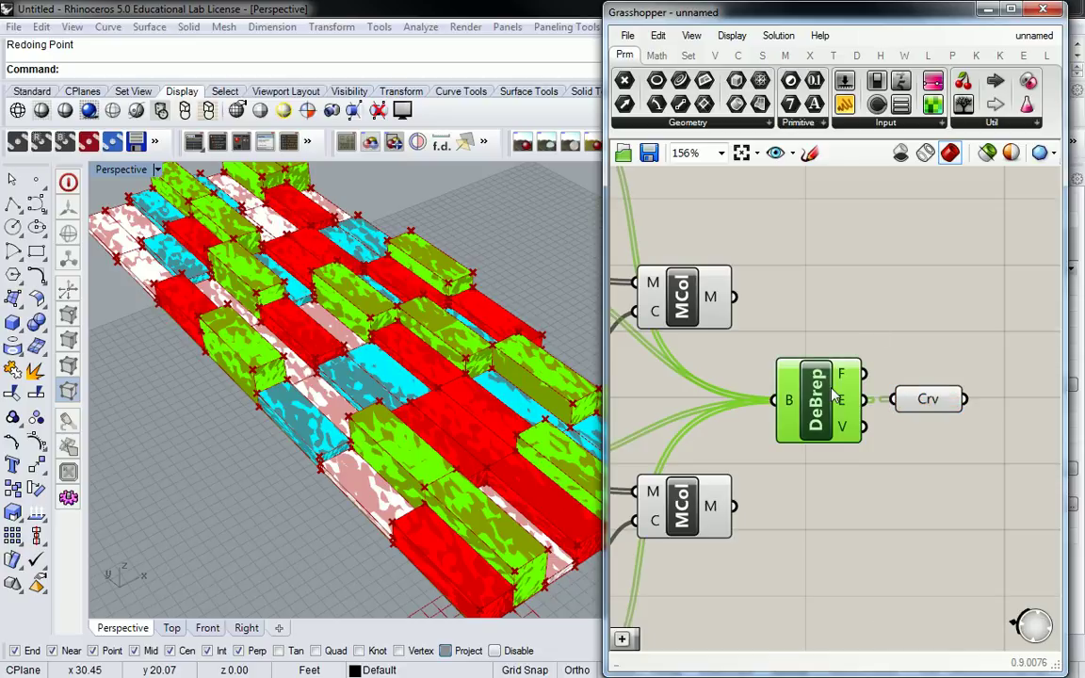
right_click(834, 396)
click(871, 421)
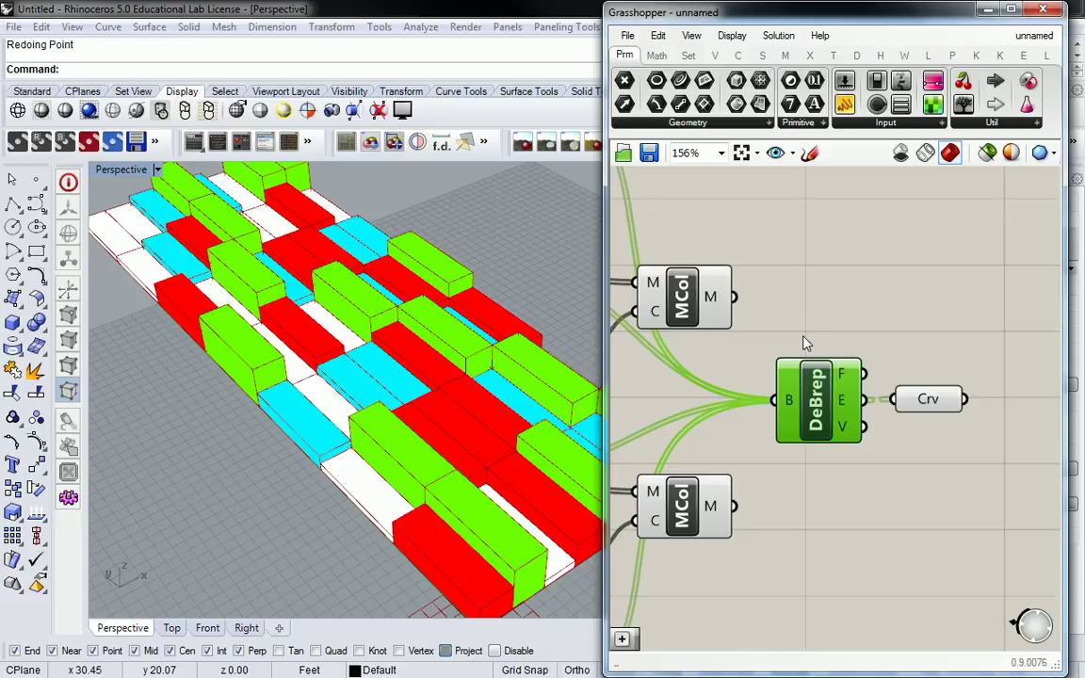
Group the Deconstruct Brep component with its Curve parameter.
scroll(803, 336, down, 5)
scroll(899, 297, up, 2)
right_drag(788, 285, 917, 304)
drag(1008, 345, 929, 413)
key(ctrl+g)
click(946, 286)
right_drag(930, 307, 947, 299)
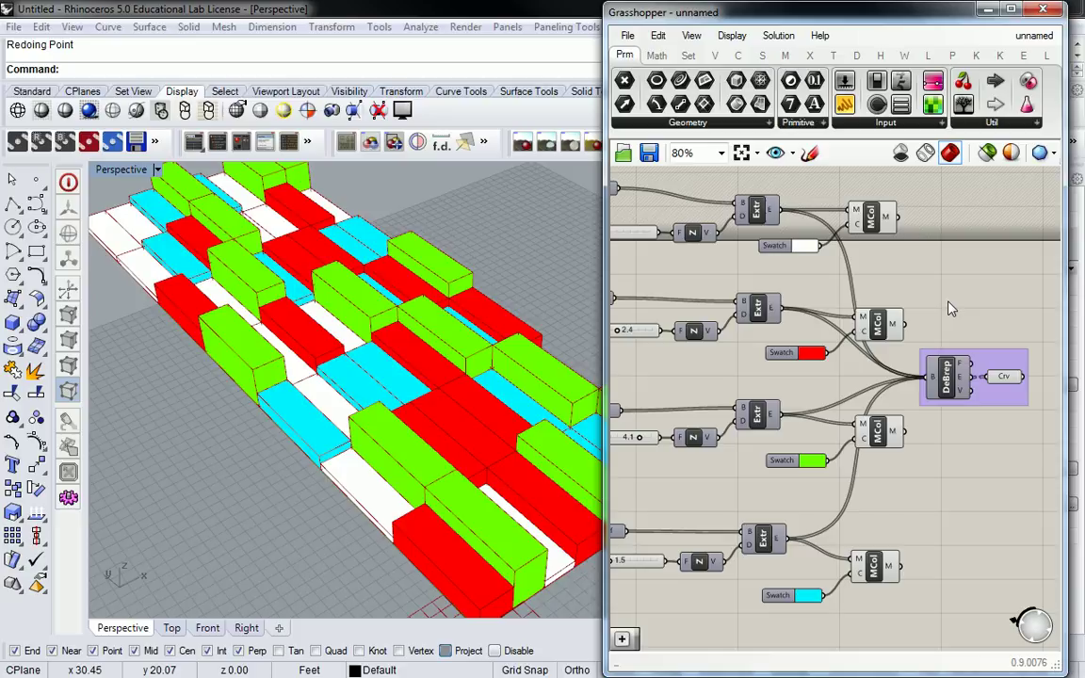
Name the group around Deconstruct Brep and the Curve parameter "Srf > Analysis".
click(950, 376)
click(950, 376)
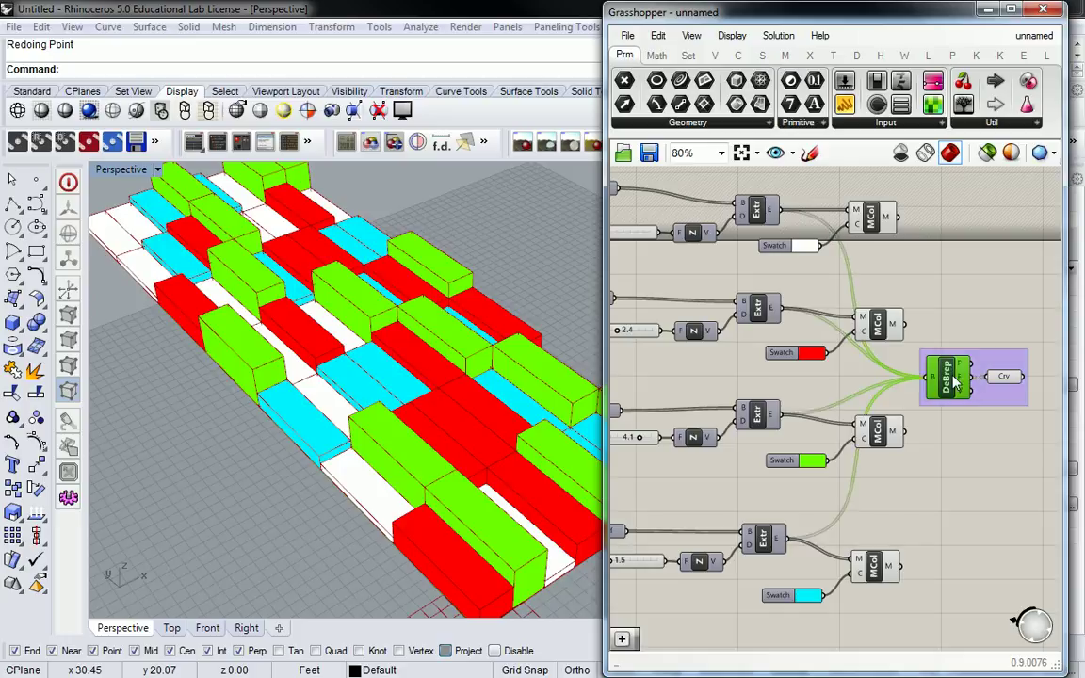
right_click(965, 360)
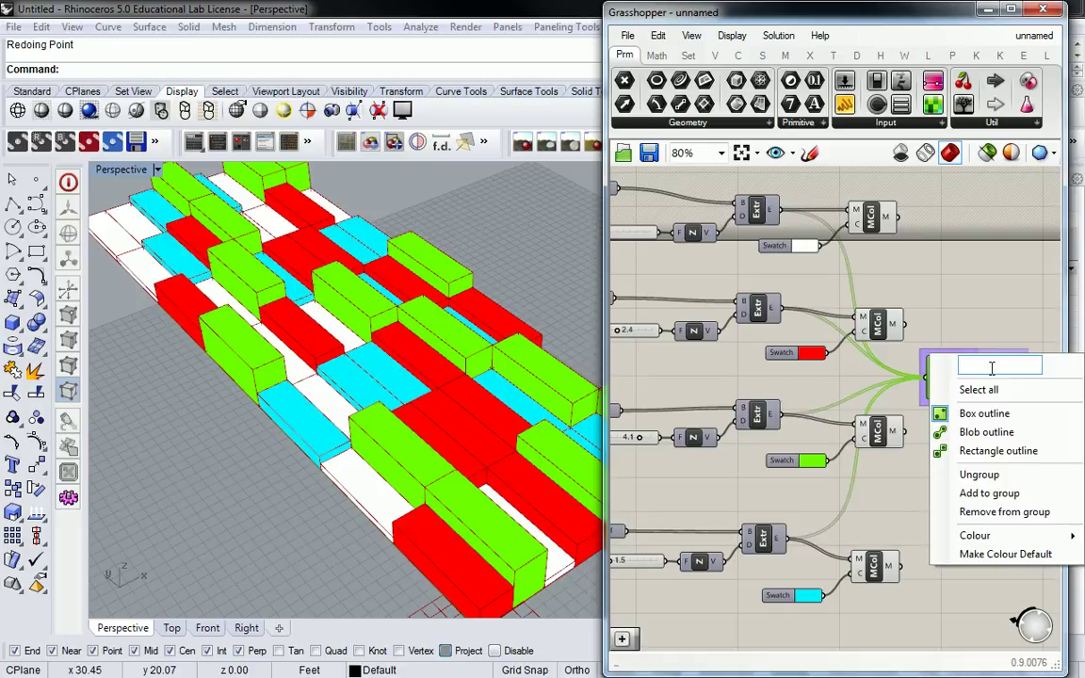
text(Srf > Analysis)
key(Return)
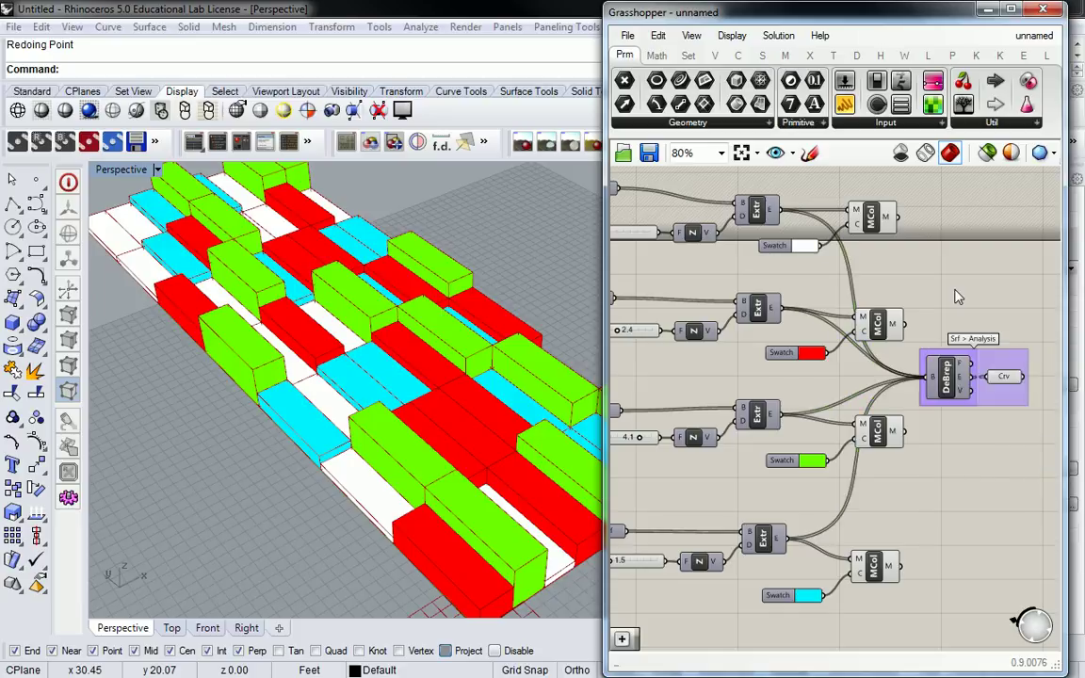
Examine the edges highlighted by the Curve parameter in the perspective viewport and the grouped components feeding it.
right_drag(1007, 372, 965, 376)
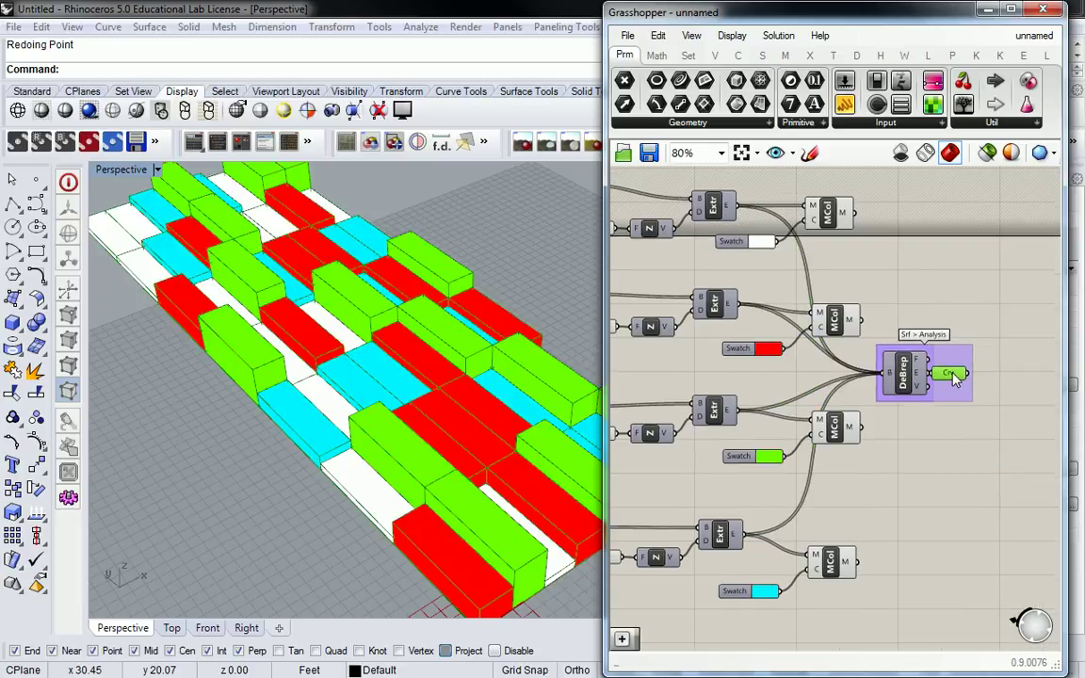
click(956, 325)
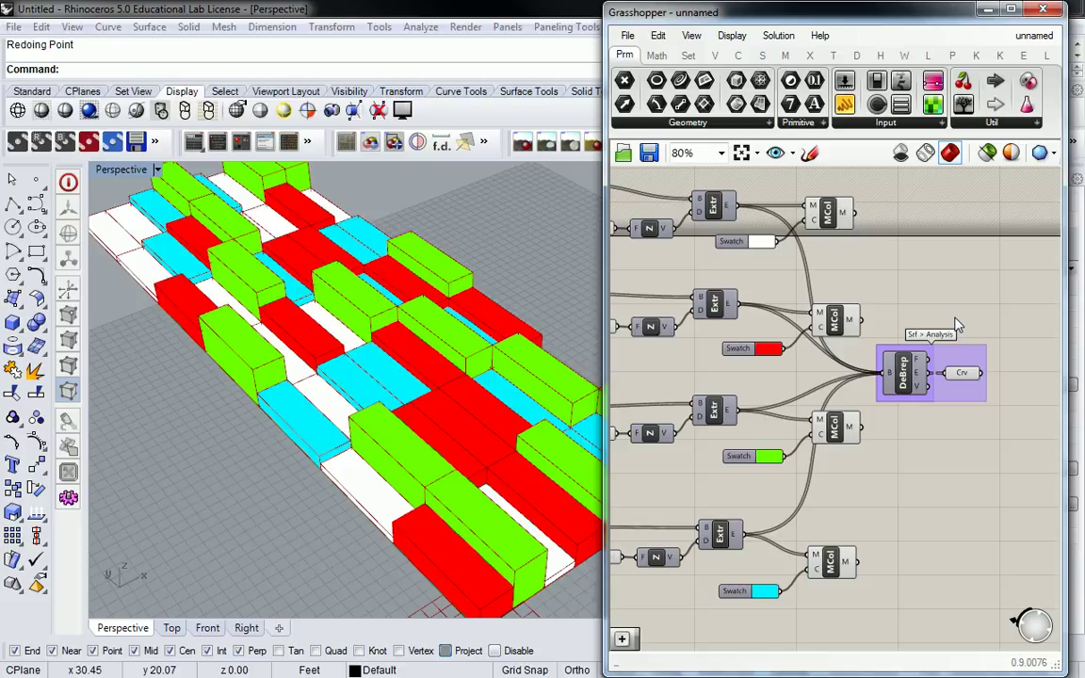
scroll(950, 308, up, 2)
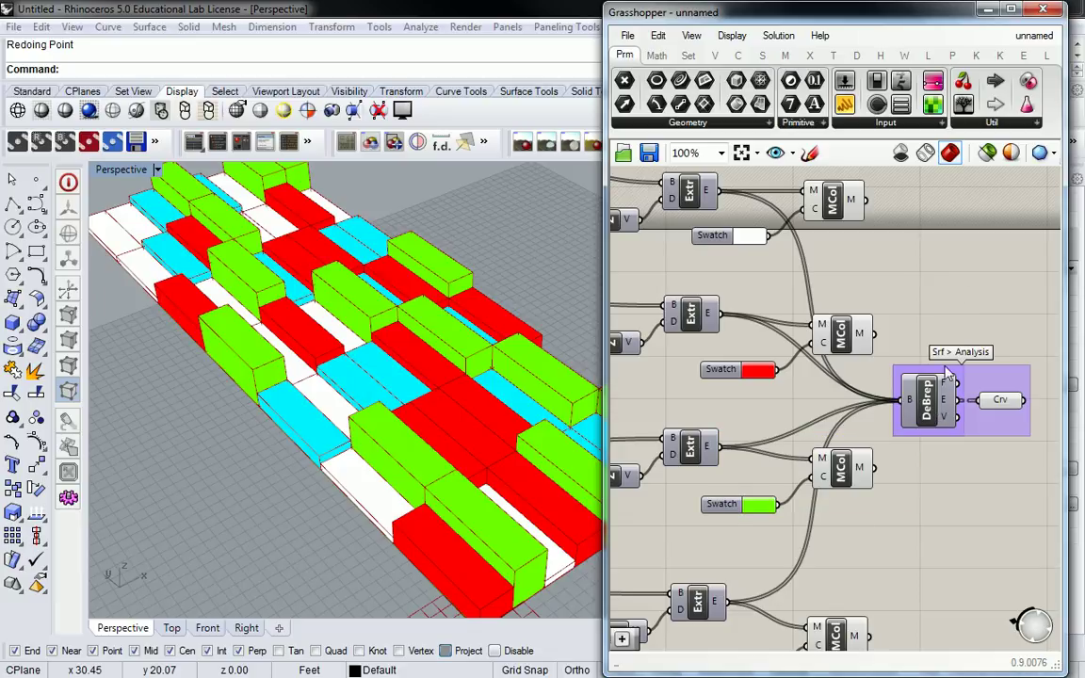
scroll(951, 372, down, 2)
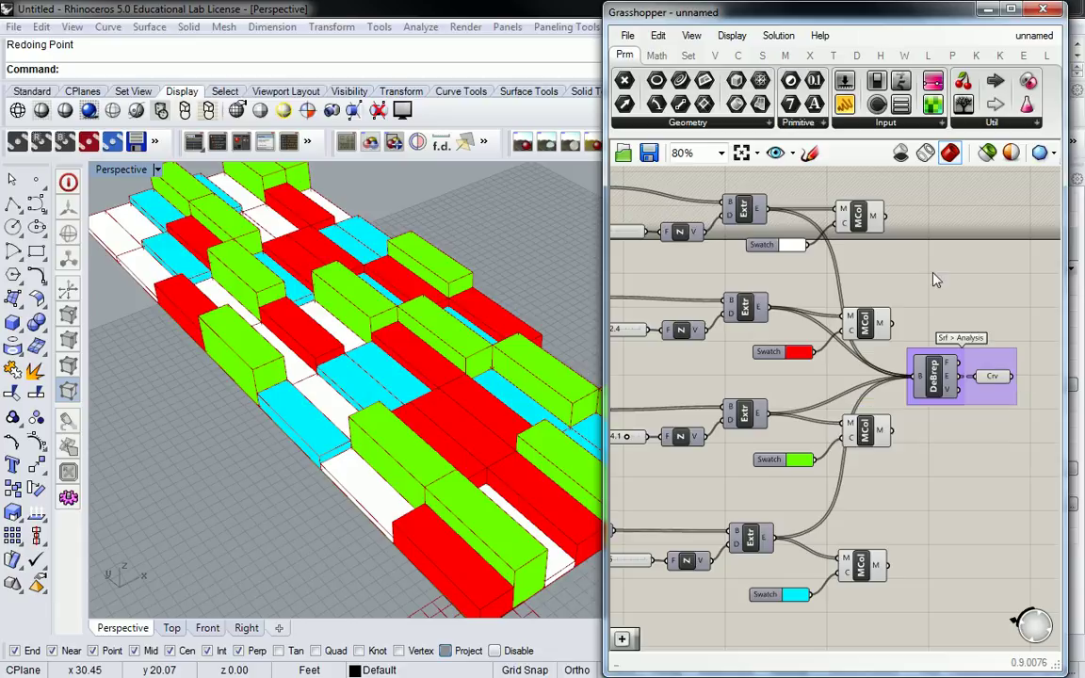
Select the four Mesh Colours components and widen the Grasshopper window to show the definition from Repeat Data to Deconstruct Brep.
drag(816, 177, 899, 613)
scroll(880, 503, down, 2)
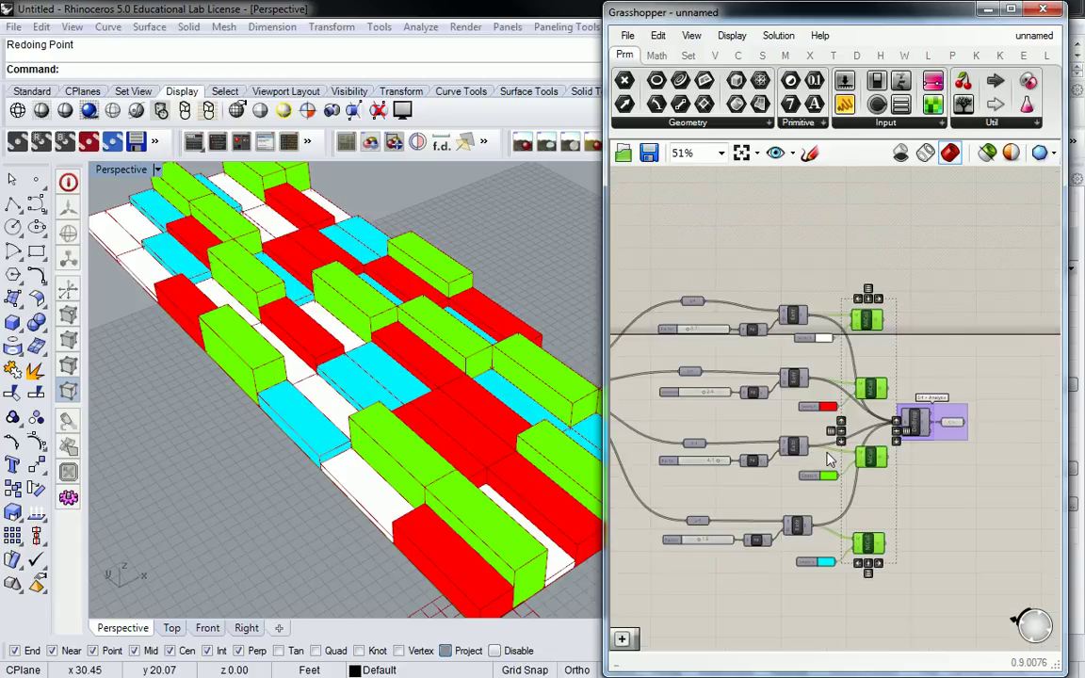
right_drag(829, 449, 972, 411)
scroll(877, 380, down, 1)
right_drag(786, 369, 907, 339)
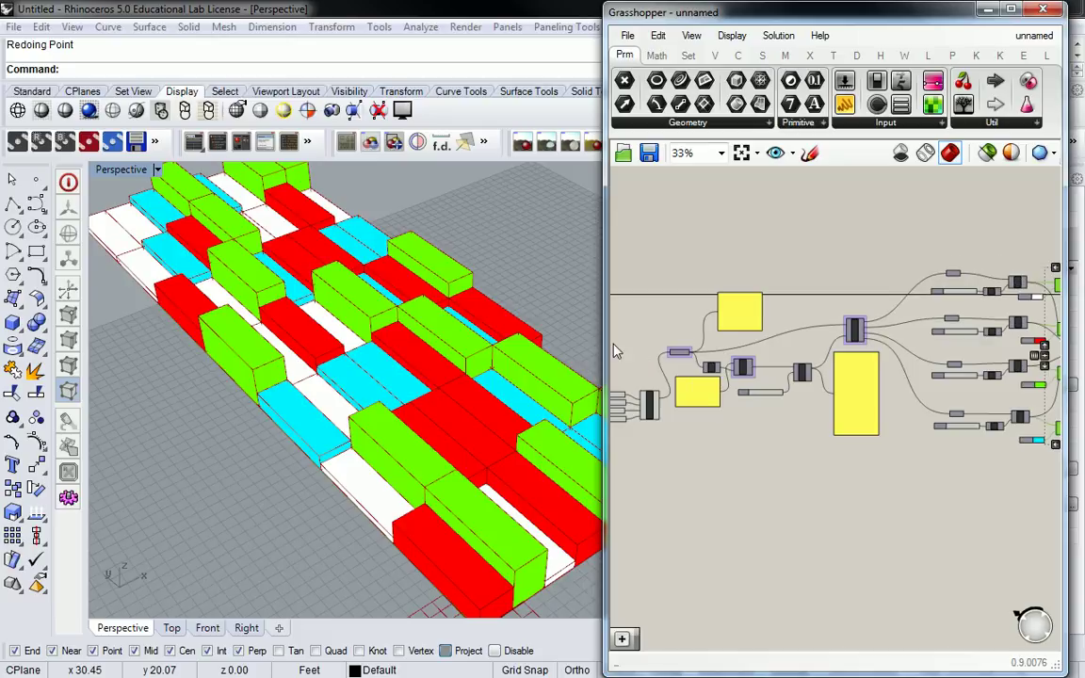
drag(605, 339, 228, 339)
right_drag(433, 353, 541, 354)
scroll(568, 342, up, 3)
right_drag(793, 303, 699, 291)
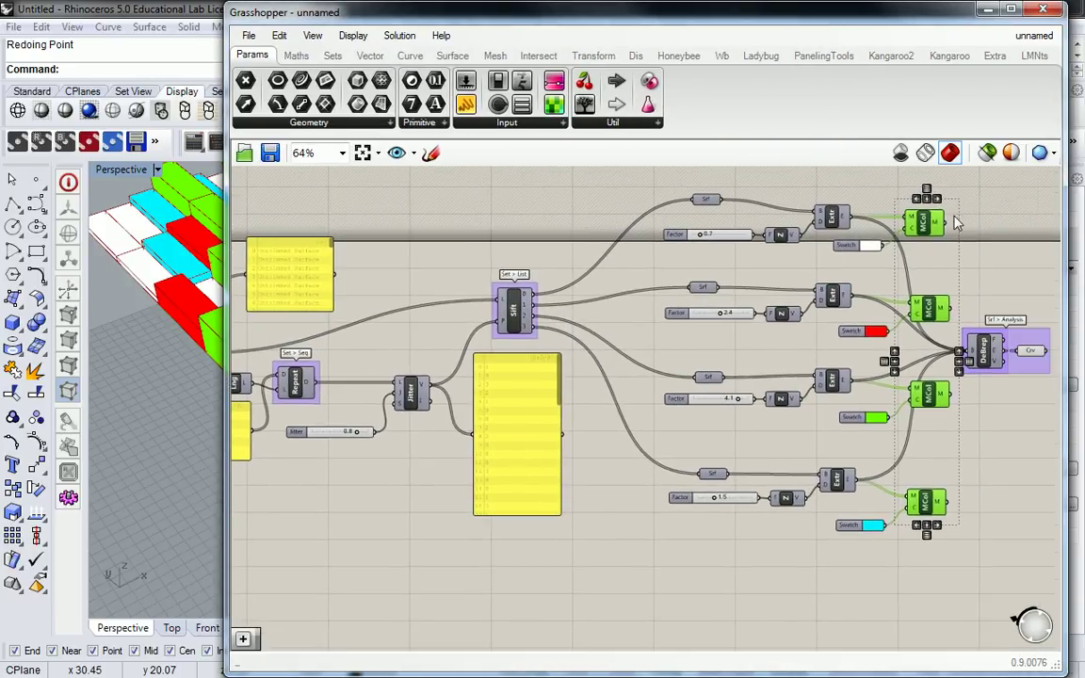
Check the four Mesh Colours components and the edge Curve parameter at the end of the definition.
drag(933, 177, 940, 545)
click(1013, 351)
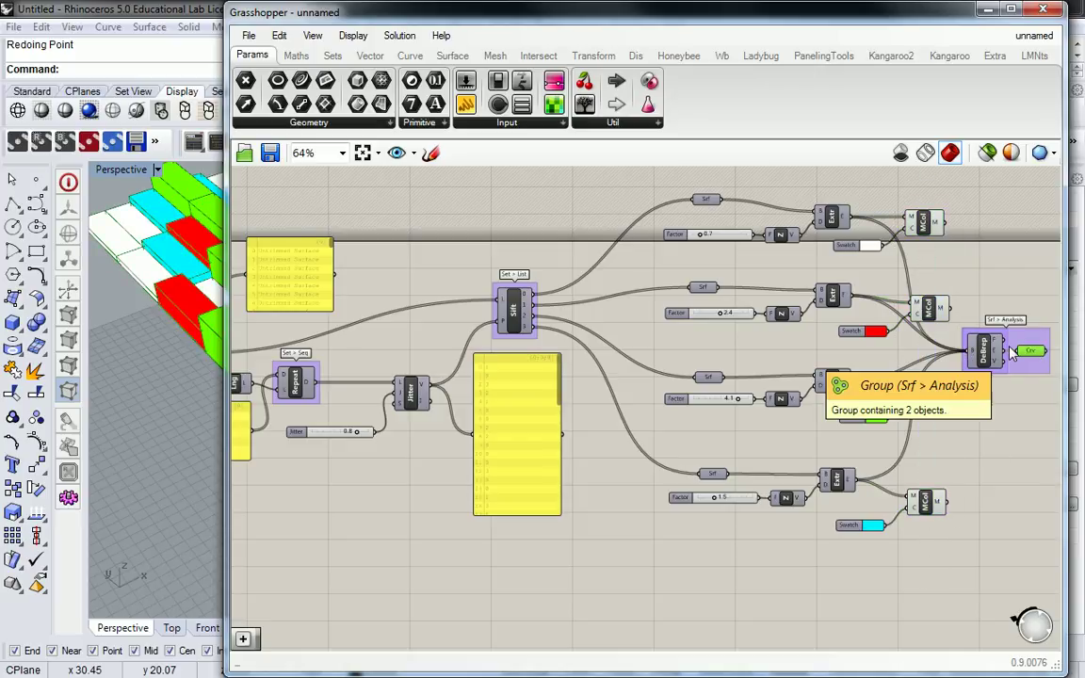
click(1036, 233)
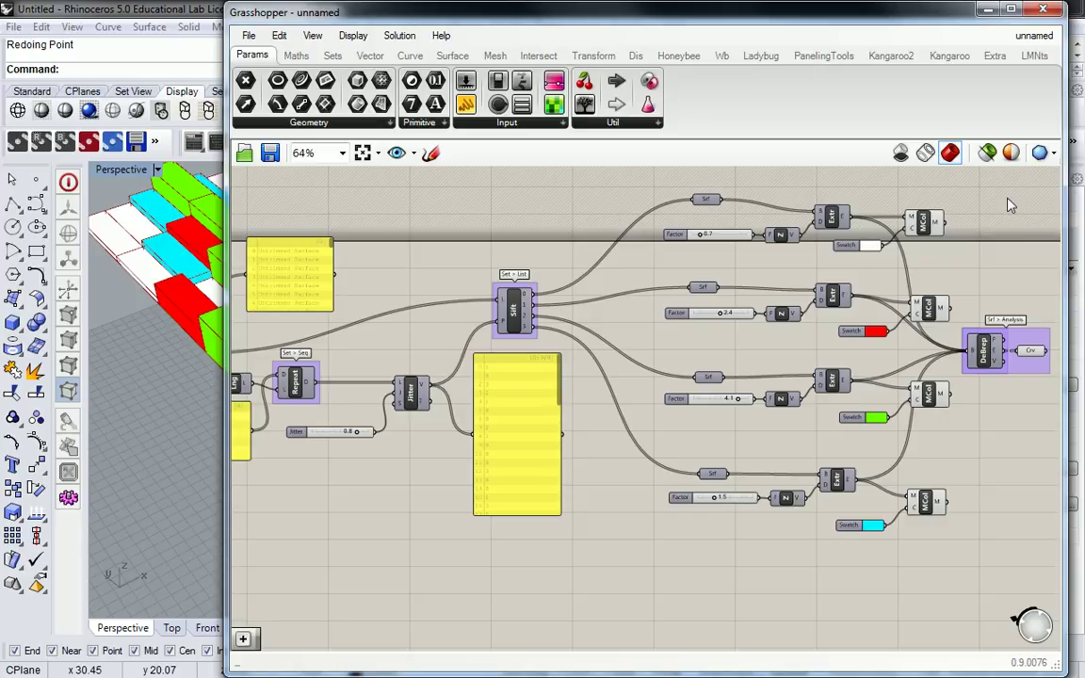
Select the components from Repeat Data through the four extrusions and switch their preview on and back off.
drag(867, 188, 240, 568)
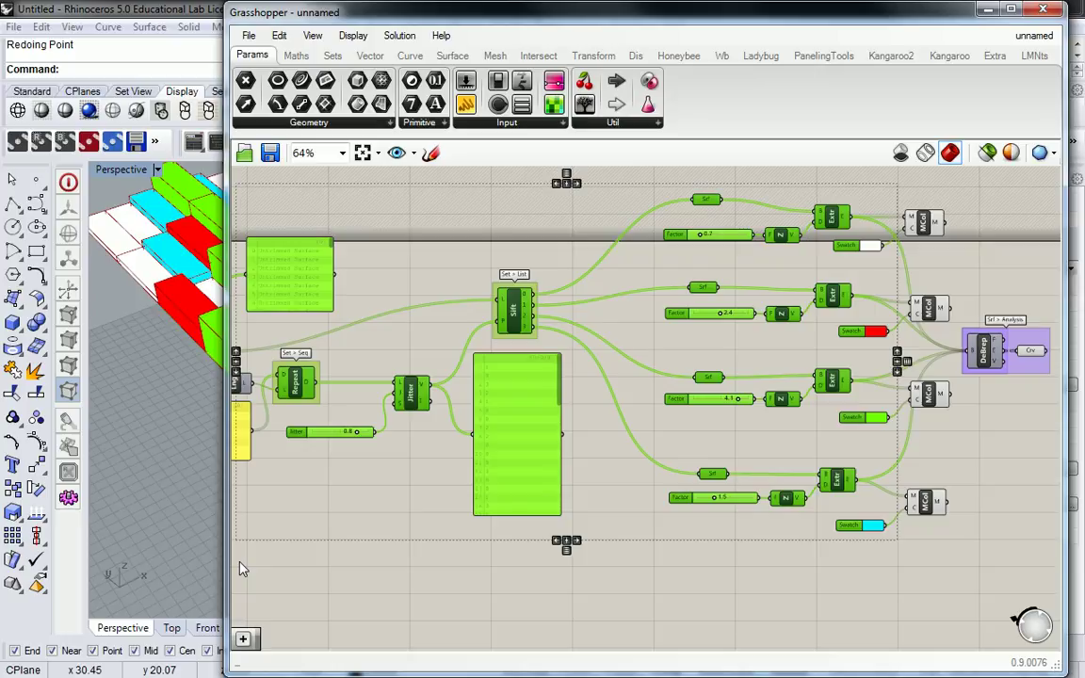
middle_click(517, 314)
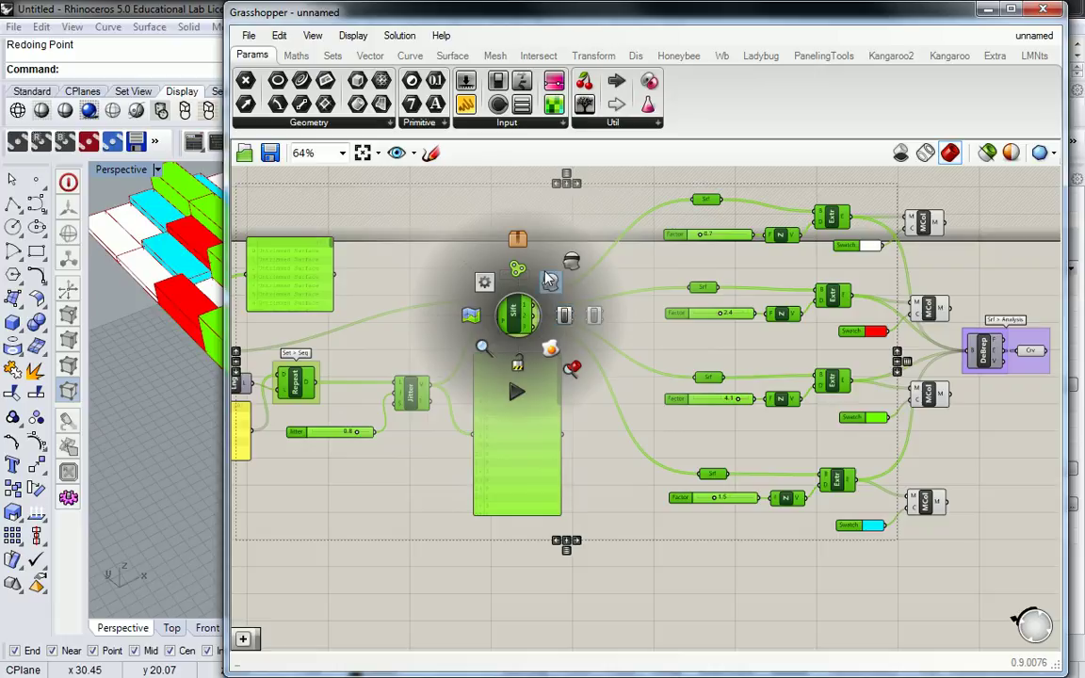
click(550, 281)
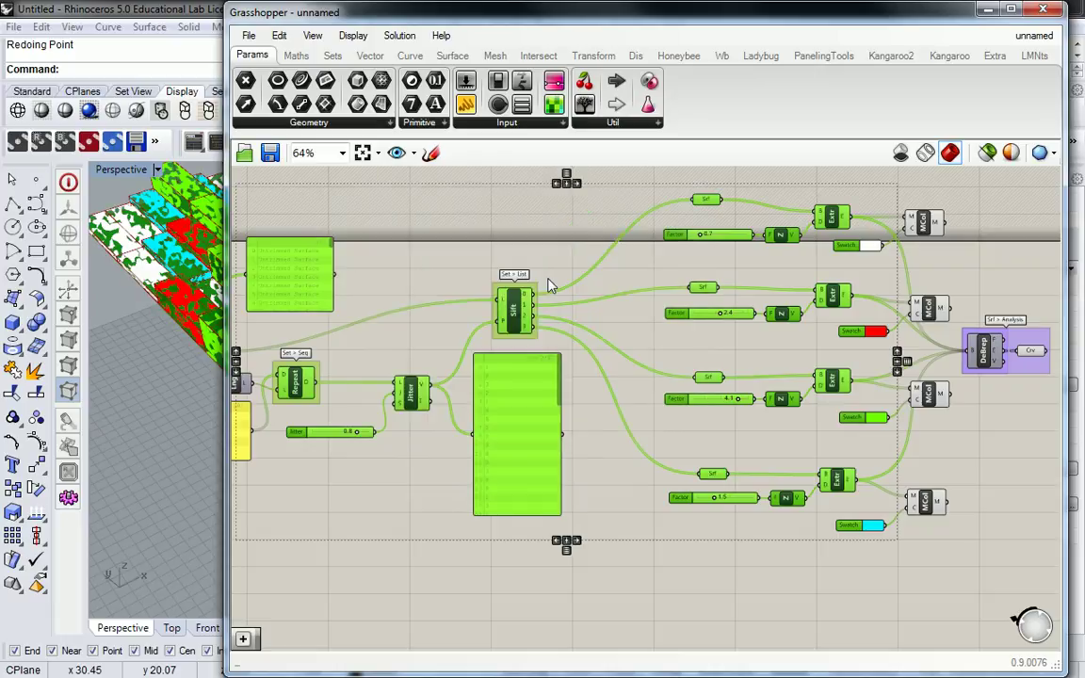
middle_click(507, 305)
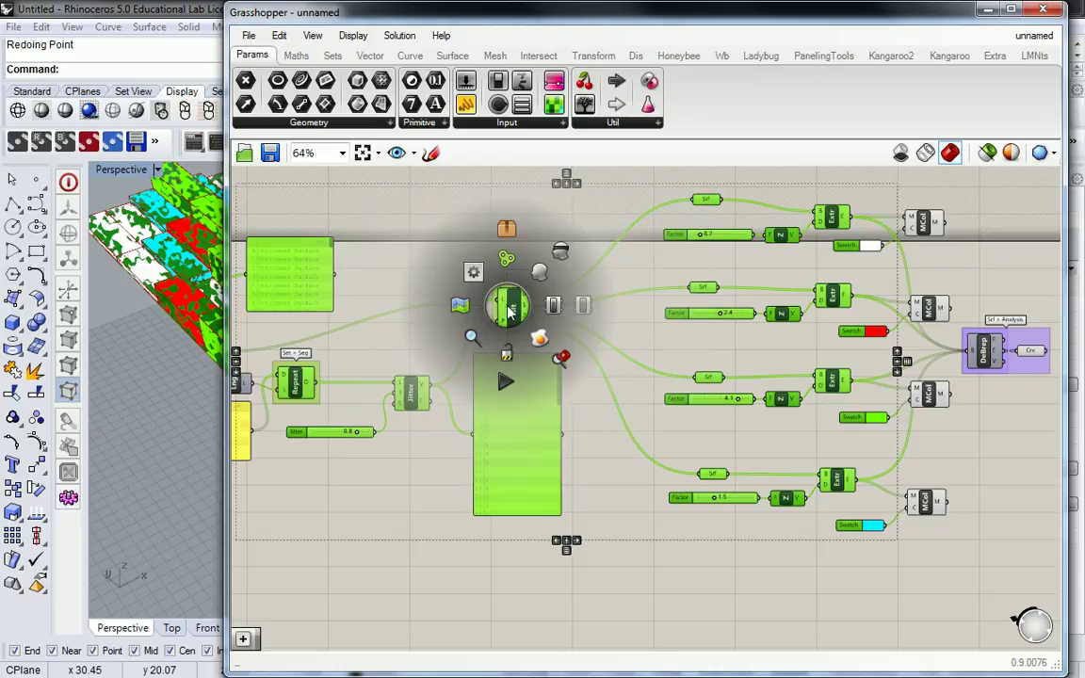
click(561, 255)
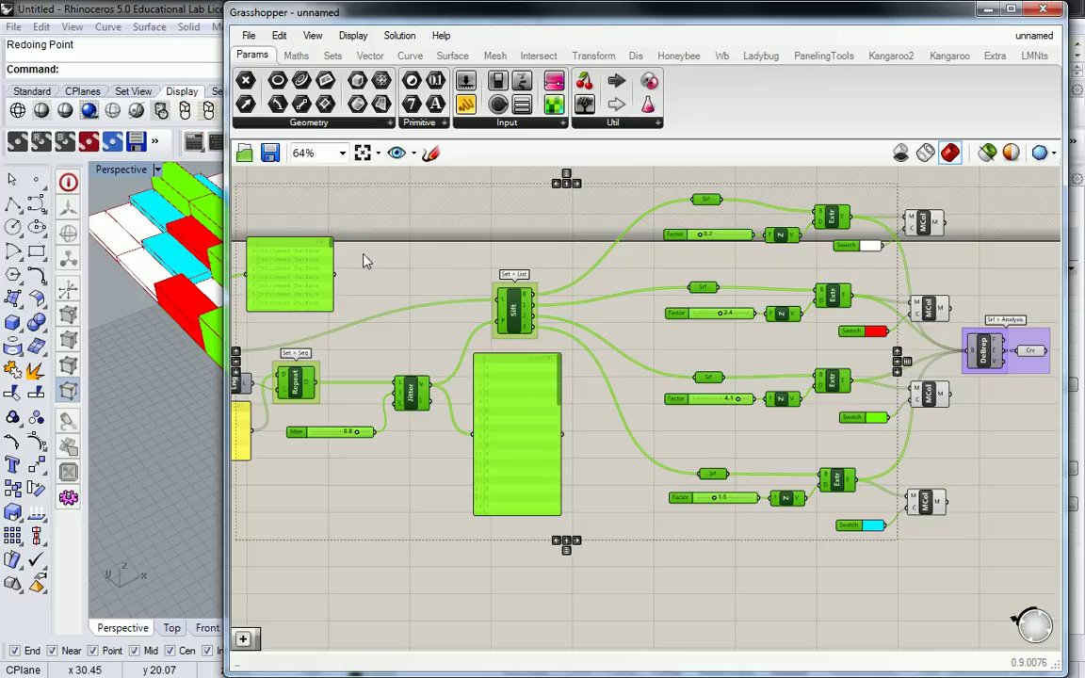
Narrow the Grasshopper window to show more of the coloured extrusions while keeping the end of the definition in view.
drag(232, 206, 317, 205)
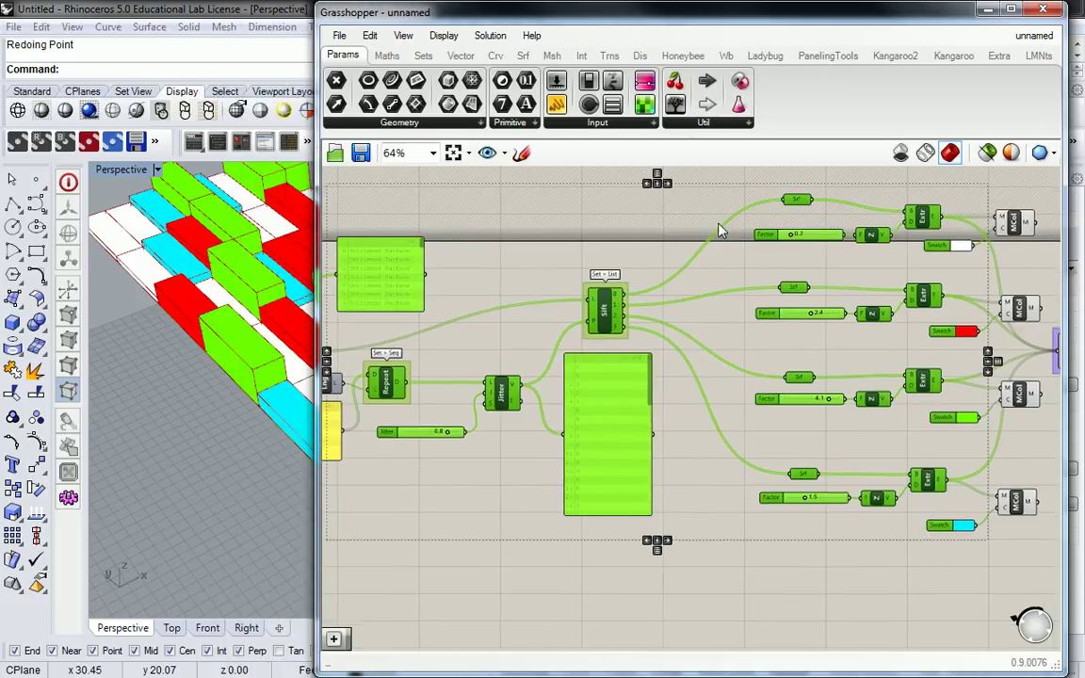
right_drag(994, 290, 956, 268)
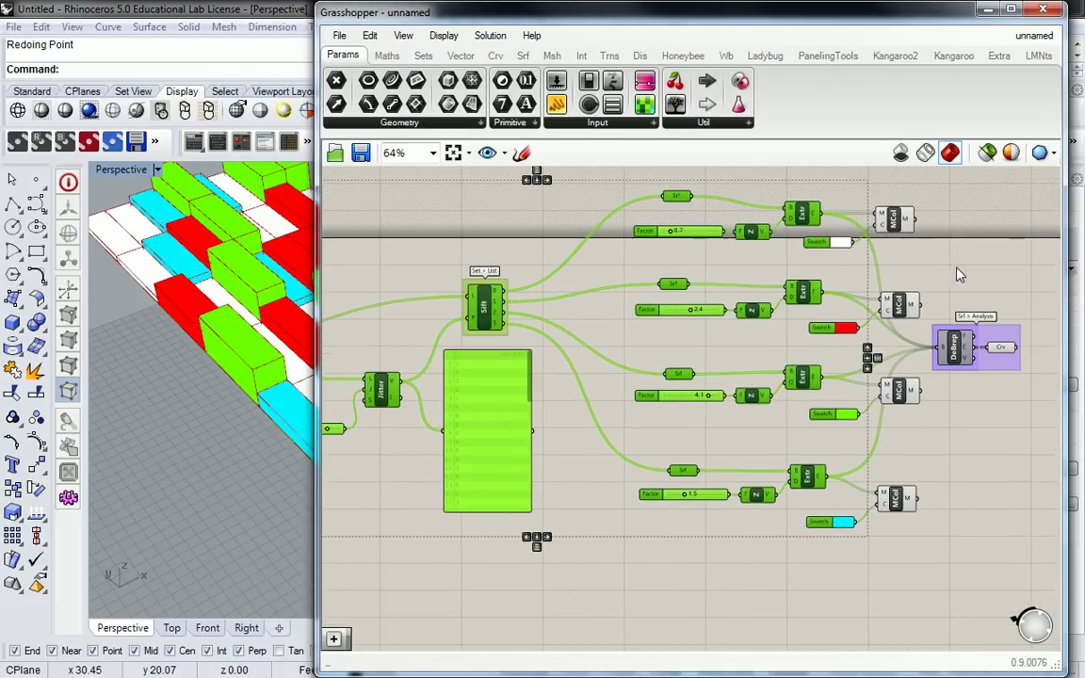